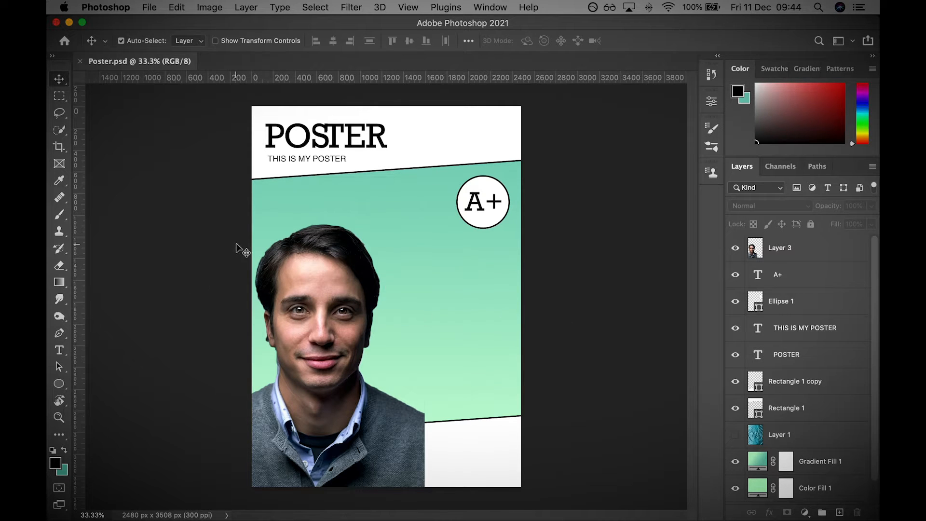
Activate the Eraser tool on the portrait layer, Layer 3, with a brush size of 400 px.
{"action": "left_click", "coordinate": [60, 267]}
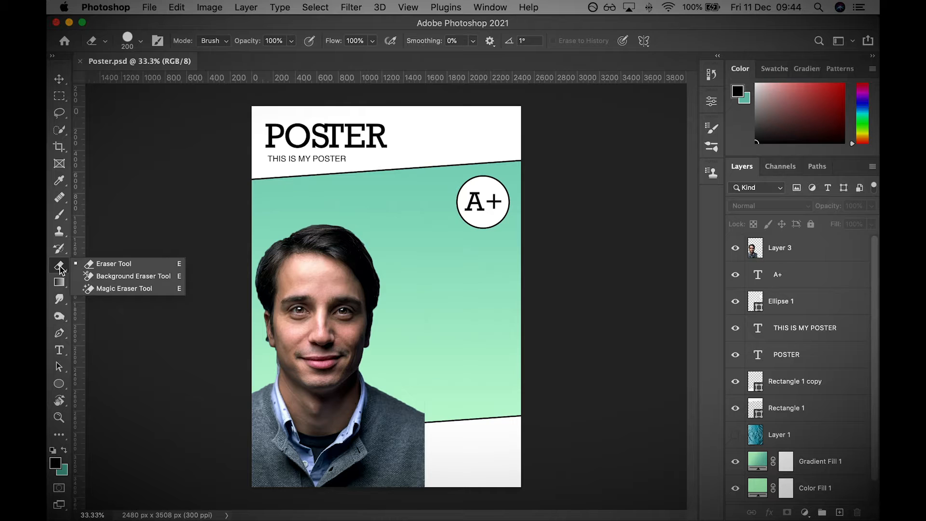
{"action": "left_click", "coordinate": [126, 269]}
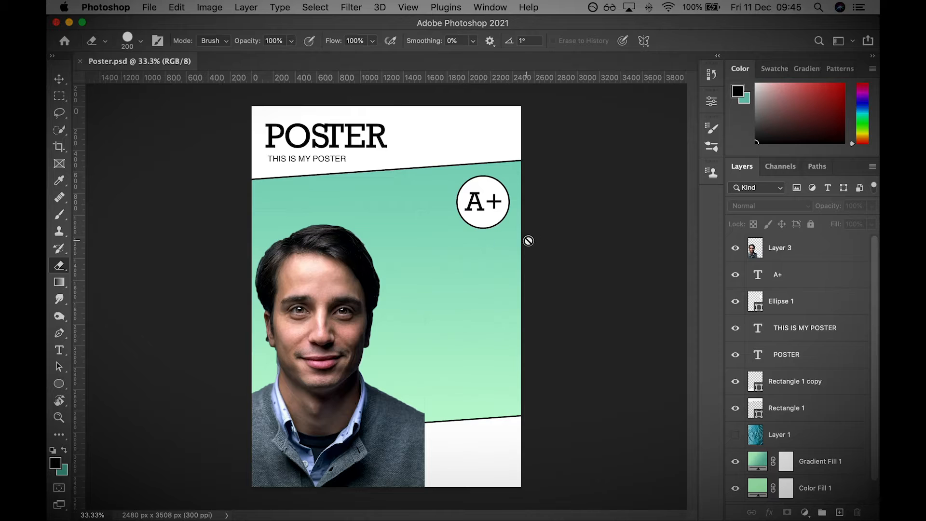
{"action": "left_click", "coordinate": [809, 249]}
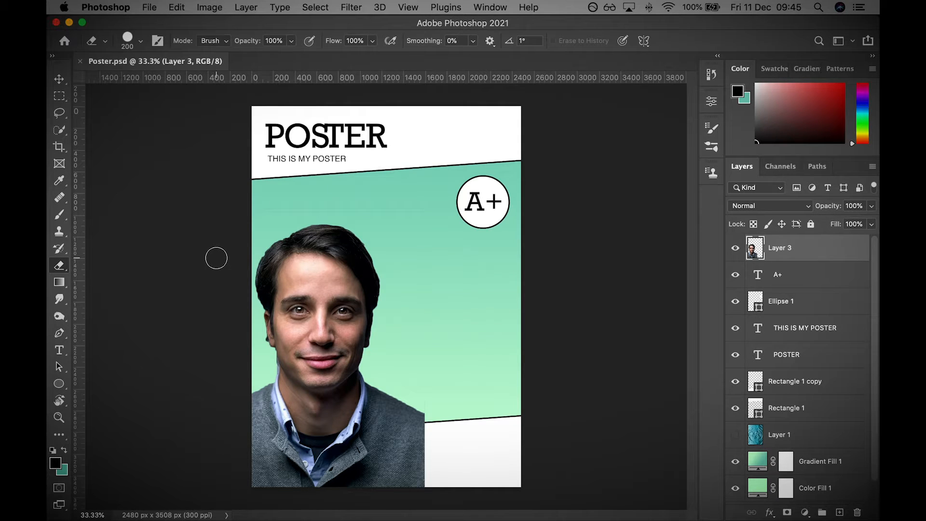
{"action": "key", "text": "bracketright"}
{"action": "key", "text": "bracketright"}
{"action": "key", "text": "bracketright"}
{"action": "key", "text": "bracketright"}
{"action": "key", "text": "bracketright"}
{"action": "key", "text": "bracketright"}
{"action": "key", "text": "bracketright"}
{"action": "key", "text": "bracketleft"}
{"action": "key", "text": "bracketleft"}
{"action": "key", "text": "bracketleft"}
{"action": "key", "text": "bracketleft"}
{"action": "key", "text": "bracketleft"}
{"action": "key", "text": "bracketright"}
Try erasing one hard-edged spot on the man's forehead and undo it.
{"action": "left_click", "coordinate": [319, 271]}
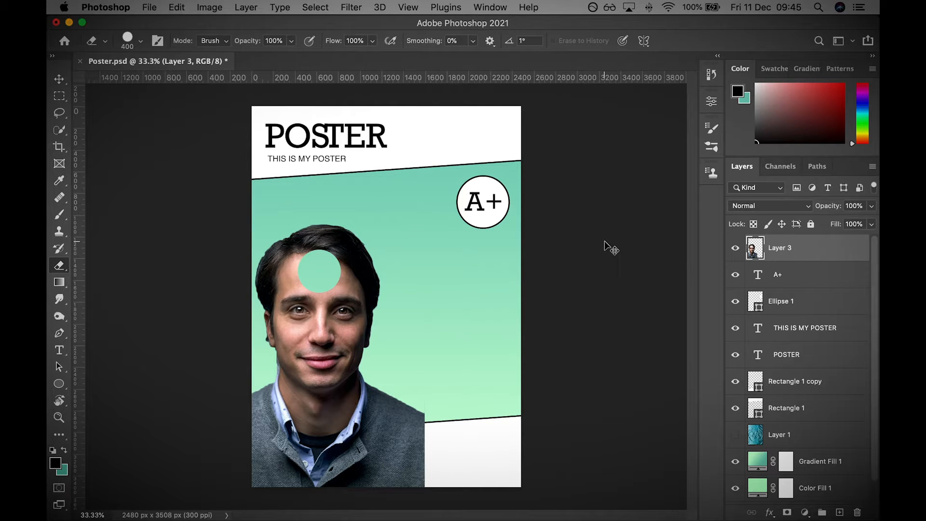
{"action": "key", "text": "super+z"}
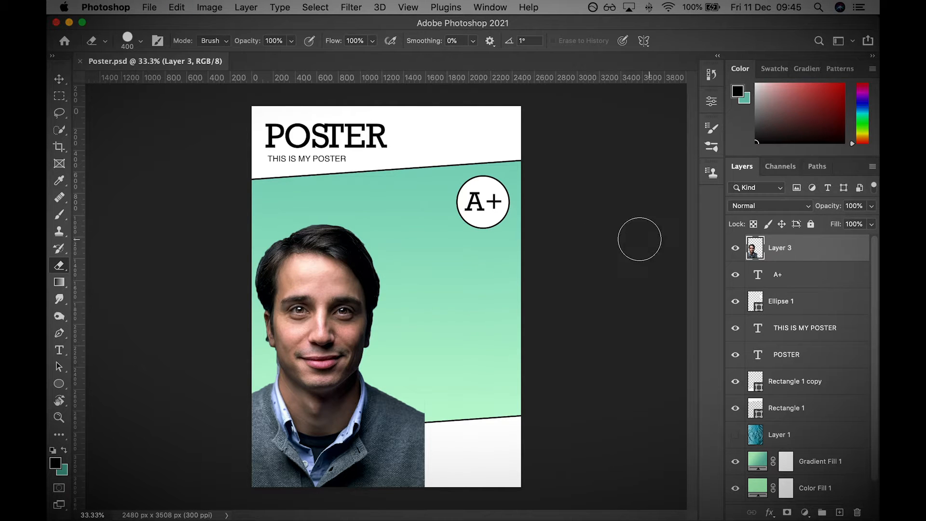
Lower the eraser's hardness for a soft edge and test it with one dab on the forehead, undoing the dab.
{"action": "left_click", "coordinate": [141, 41]}
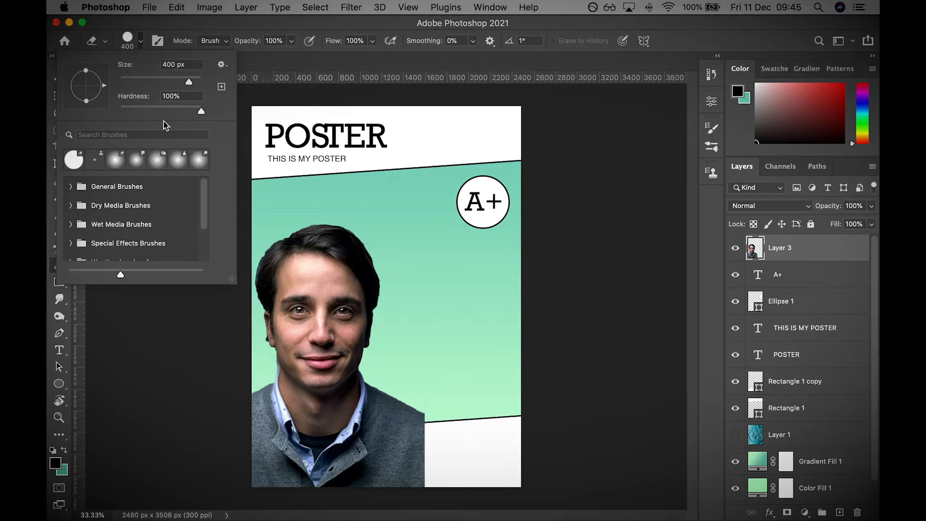
{"action": "left_click_drag", "start_coordinate": [201, 112], "coordinate": [144, 113]}
{"action": "left_click", "coordinate": [142, 48]}
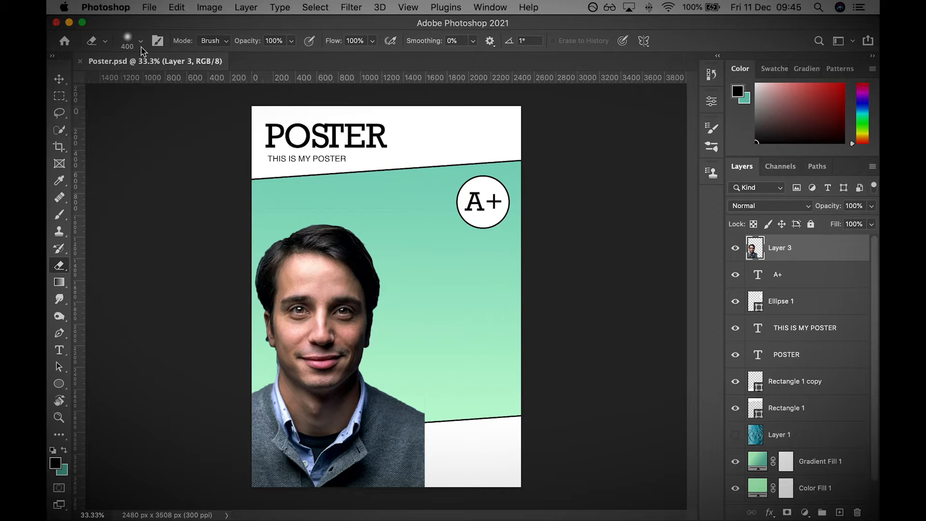
{"action": "left_click", "coordinate": [317, 268]}
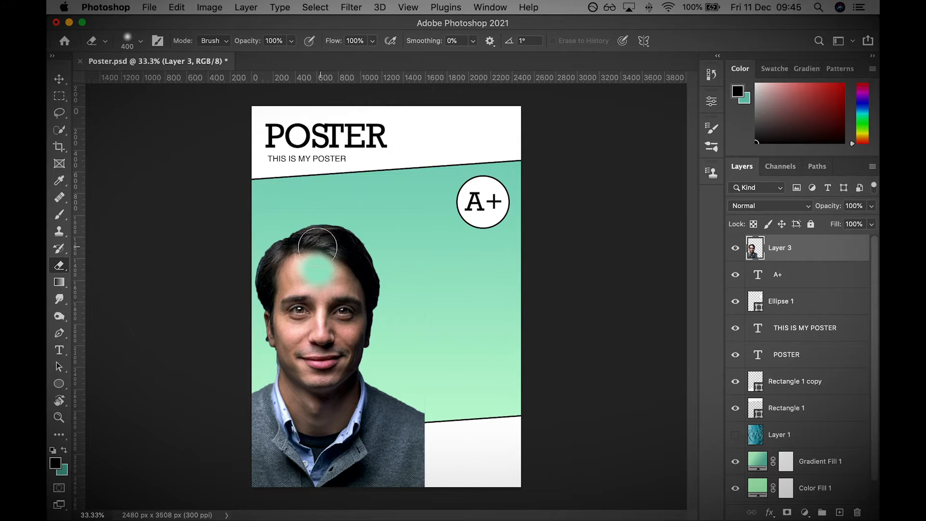
{"action": "key", "text": "super+z"}
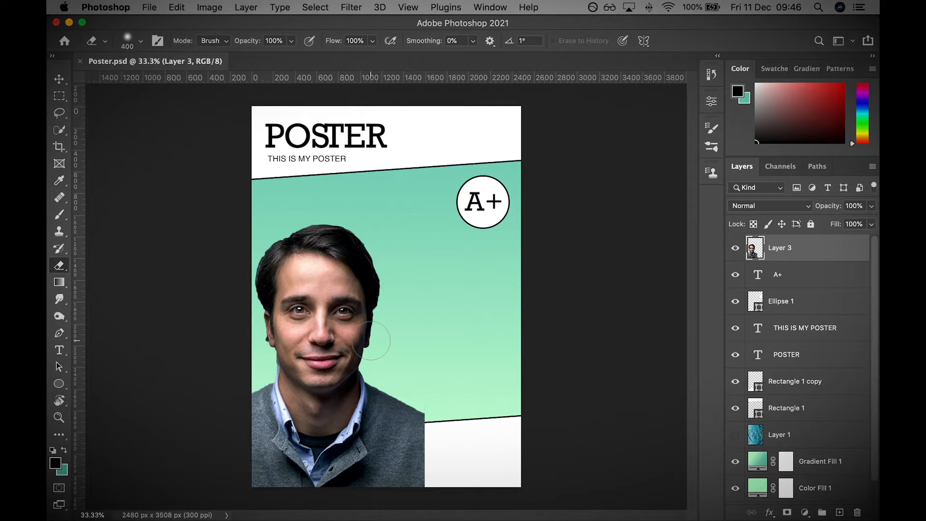
Soften the outer edge of the man's hair and head with the soft eraser at 600 px.
{"action": "key", "text": "bracketright"}
{"action": "key", "text": "bracketright"}
{"action": "mouse_move", "coordinate": [408, 312]}
{"action": "left_mouse_down"}
{"action": "mouse_move", "coordinate": [399, 240]}
{"action": "mouse_move", "coordinate": [366, 202]}
{"action": "mouse_move", "coordinate": [332, 192]}
{"action": "left_mouse_up"}
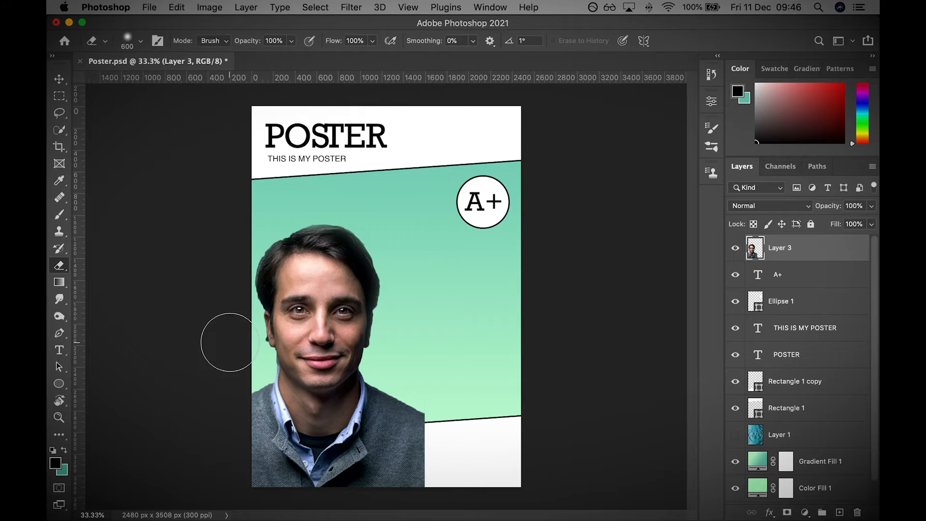
Erase the sweater and shoulders below the man's collar using the soft eraser at 400 px and 900 px.
{"action": "key", "text": "bracketleft"}
{"action": "key", "text": "bracketleft"}
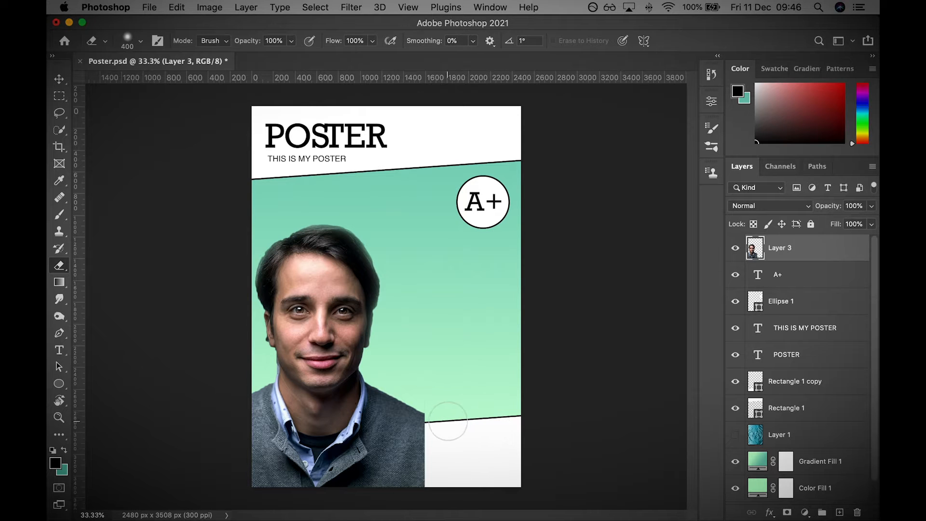
{"action": "mouse_move", "coordinate": [432, 393]}
{"action": "left_mouse_down"}
{"action": "mouse_move", "coordinate": [409, 507]}
{"action": "mouse_move", "coordinate": [434, 442]}
{"action": "mouse_move", "coordinate": [404, 463]}
{"action": "mouse_move", "coordinate": [423, 447]}
{"action": "mouse_move", "coordinate": [428, 407]}
{"action": "mouse_move", "coordinate": [393, 444]}
{"action": "mouse_move", "coordinate": [356, 460]}
{"action": "mouse_move", "coordinate": [311, 464]}
{"action": "mouse_move", "coordinate": [257, 451]}
{"action": "mouse_move", "coordinate": [237, 420]}
{"action": "mouse_move", "coordinate": [310, 457]}
{"action": "mouse_move", "coordinate": [373, 460]}
{"action": "mouse_move", "coordinate": [414, 451]}
{"action": "mouse_move", "coordinate": [427, 413]}
{"action": "mouse_move", "coordinate": [413, 397]}
{"action": "mouse_move", "coordinate": [380, 445]}
{"action": "mouse_move", "coordinate": [353, 455]}
{"action": "mouse_move", "coordinate": [306, 456]}
{"action": "mouse_move", "coordinate": [232, 439]}
{"action": "mouse_move", "coordinate": [238, 410]}
{"action": "left_mouse_up"}
{"action": "key", "text": "bracketright"}
{"action": "key", "text": "bracketright"}
{"action": "key", "text": "bracketright"}
{"action": "key", "text": "bracketright"}
{"action": "key", "text": "bracketright"}
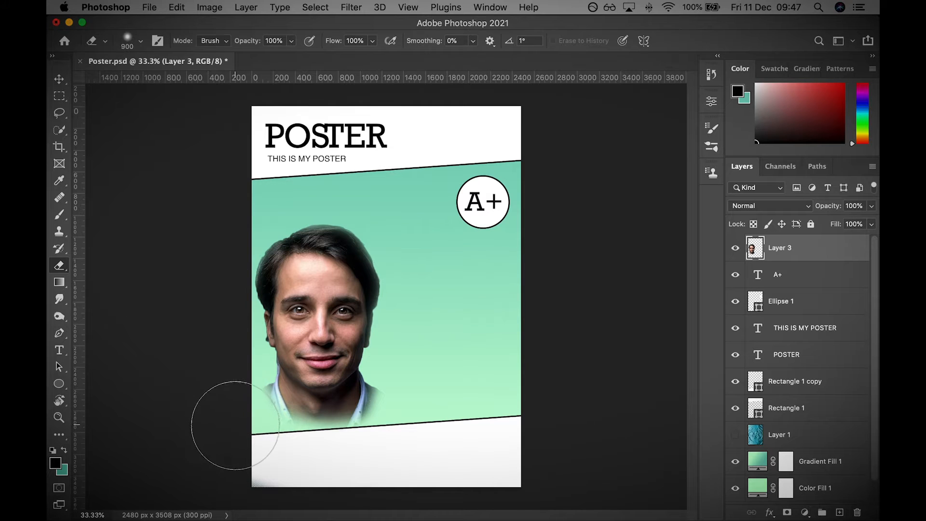
{"action": "mouse_move", "coordinate": [277, 452]}
{"action": "left_mouse_down"}
{"action": "mouse_move", "coordinate": [375, 464]}
{"action": "mouse_move", "coordinate": [413, 450]}
{"action": "mouse_move", "coordinate": [434, 425]}
{"action": "left_mouse_up"}
Move the portrait up to the upper diagonal line and erase the leftover sweater strip with a 1300 px eraser.
{"action": "key", "text": "bracketright"}
{"action": "key", "text": "bracketright"}
{"action": "key", "text": "bracketright"}
{"action": "key", "text": "bracketright"}
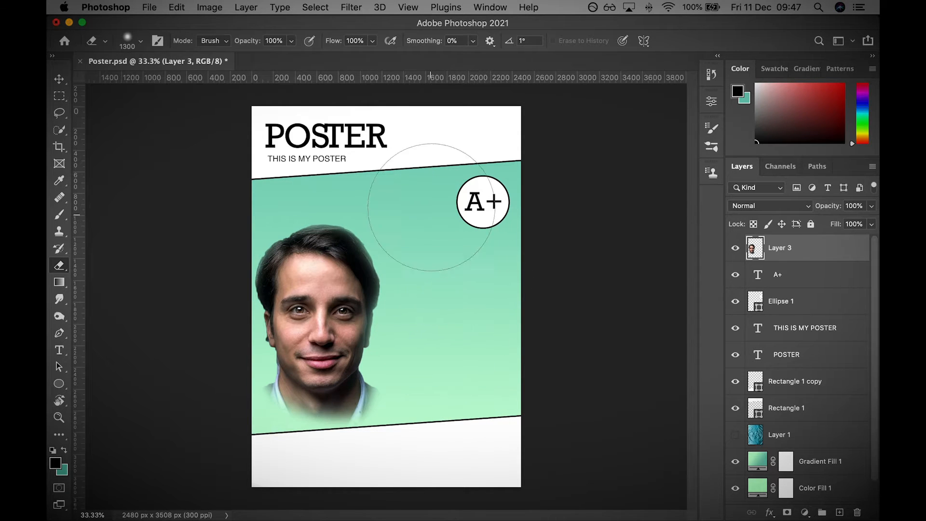
{"action": "key", "text": "v"}
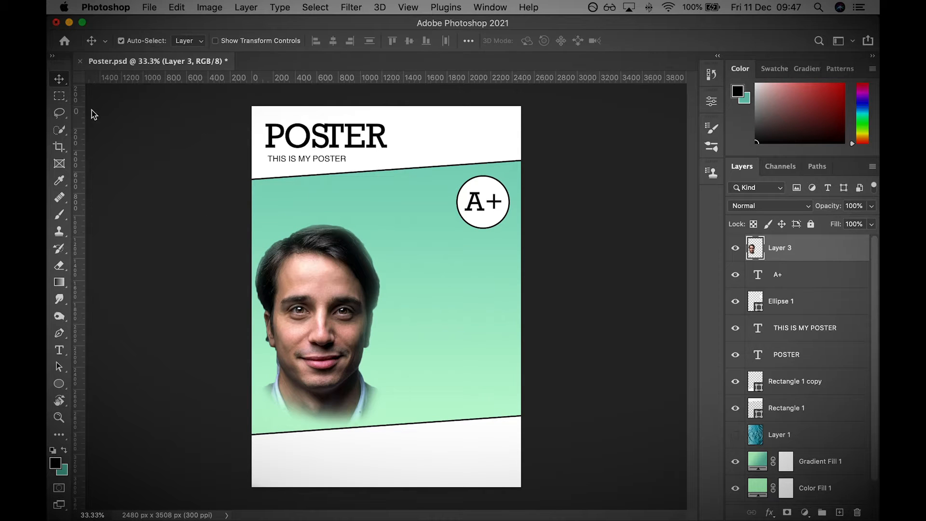
{"action": "left_click_drag", "start_coordinate": [334, 331], "coordinate": [322, 276]}
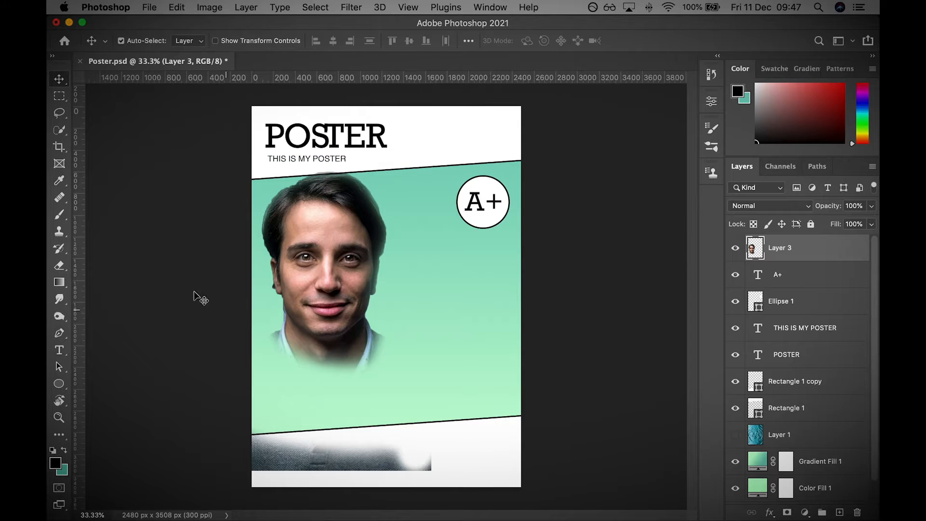
{"action": "key", "text": "e"}
{"action": "mouse_move", "coordinate": [434, 444]}
{"action": "left_mouse_down"}
{"action": "mouse_move", "coordinate": [159, 436]}
{"action": "mouse_move", "coordinate": [148, 447]}
{"action": "left_mouse_up"}
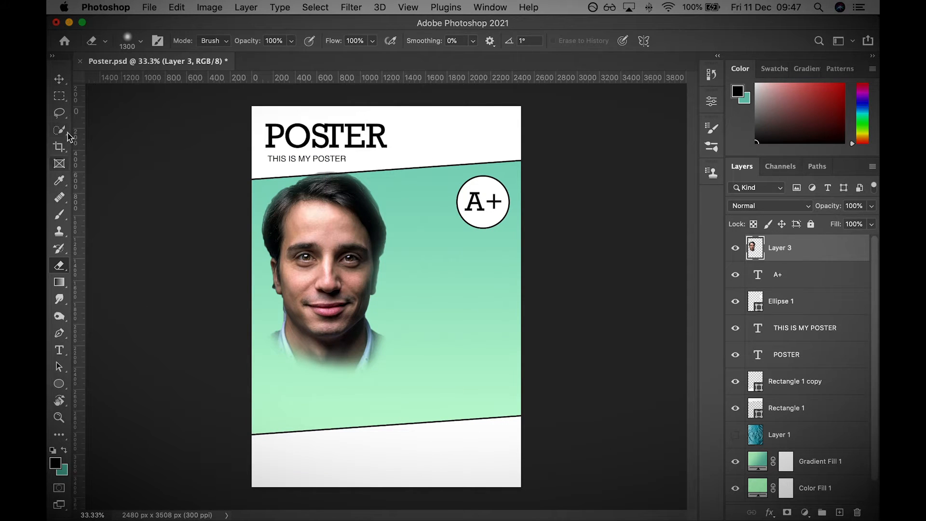
Rotate the portrait about 3.9° counterclockwise and reposition it slightly below the upper diagonal line.
{"action": "left_click", "coordinate": [59, 79]}
{"action": "left_click_drag", "start_coordinate": [336, 253], "coordinate": [330, 265]}
{"action": "key", "text": "super+t"}
{"action": "left_click_drag", "start_coordinate": [320, 164], "coordinate": [309, 163]}
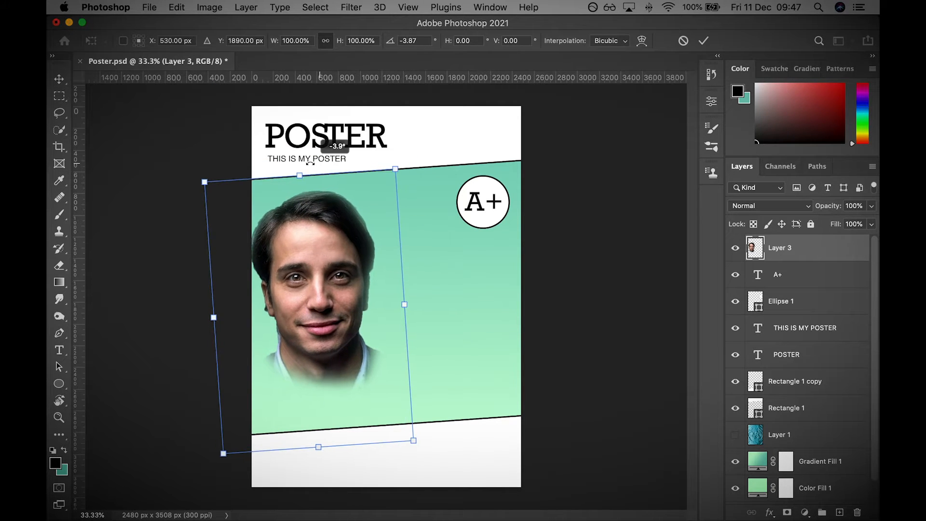
{"action": "key", "text": "Return"}
{"action": "left_click_drag", "start_coordinate": [349, 295], "coordinate": [359, 298]}
Fade the remaining shoulder edges beside the collar with the soft eraser at 600 px.
{"action": "left_click", "coordinate": [58, 266]}
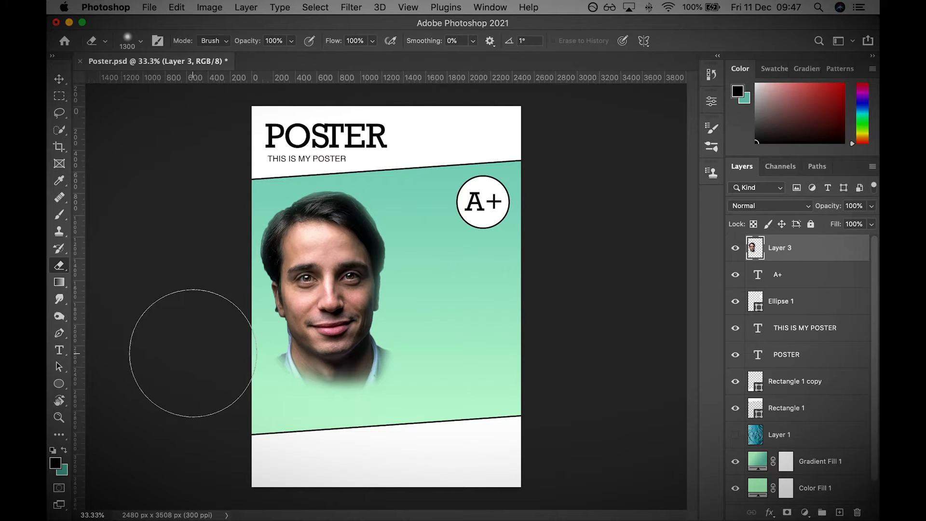
{"action": "key", "text": "bracketleft"}
{"action": "key", "text": "bracketleft"}
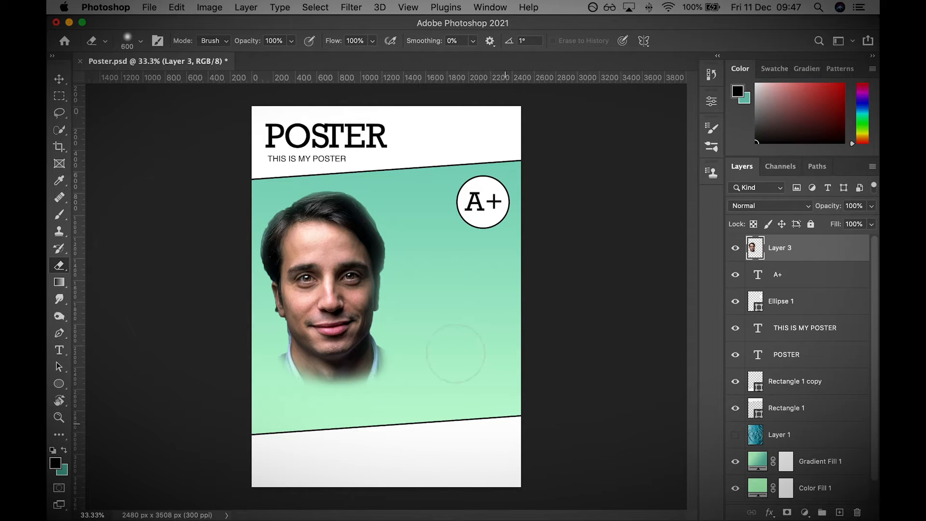
{"action": "key", "text": "v"}
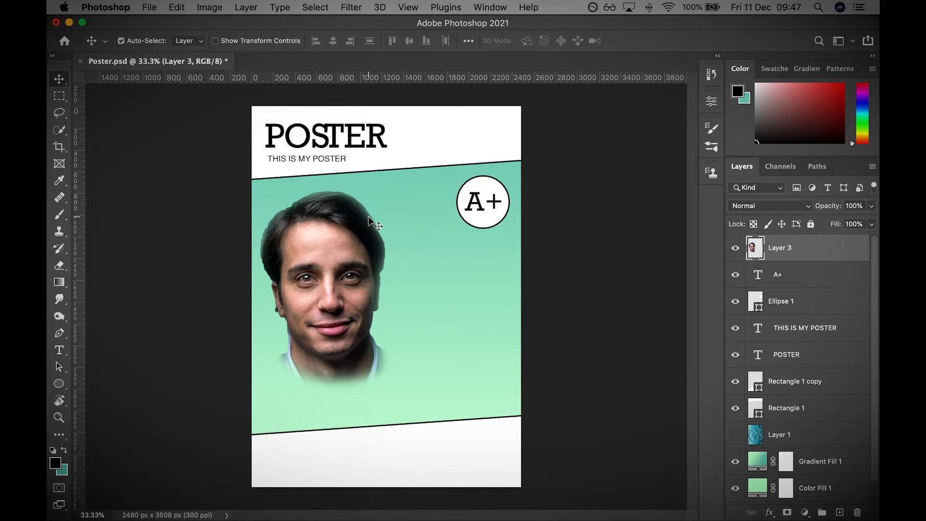
Activate the Brush tool and choose the rough bristle brush tip of 174 px.
{"action": "left_click", "coordinate": [62, 217]}
{"action": "left_click", "coordinate": [131, 216]}
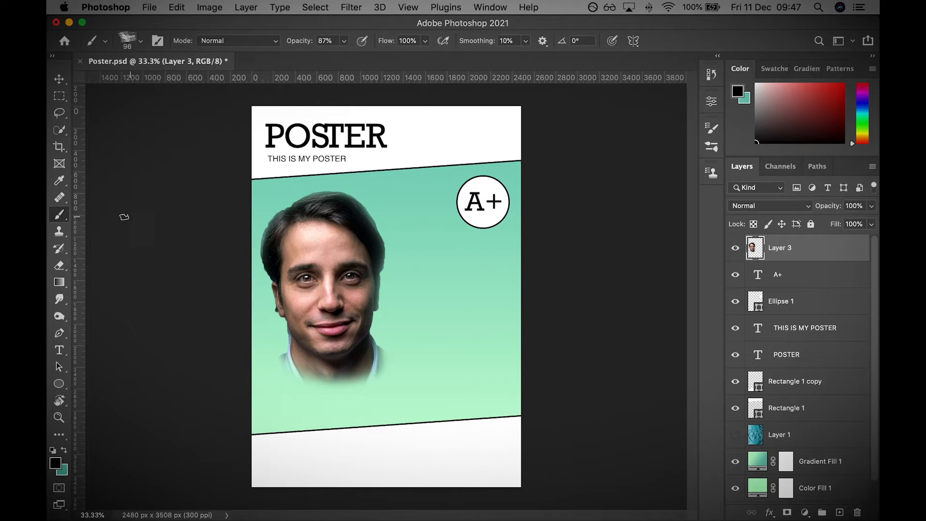
{"action": "left_click", "coordinate": [59, 216]}
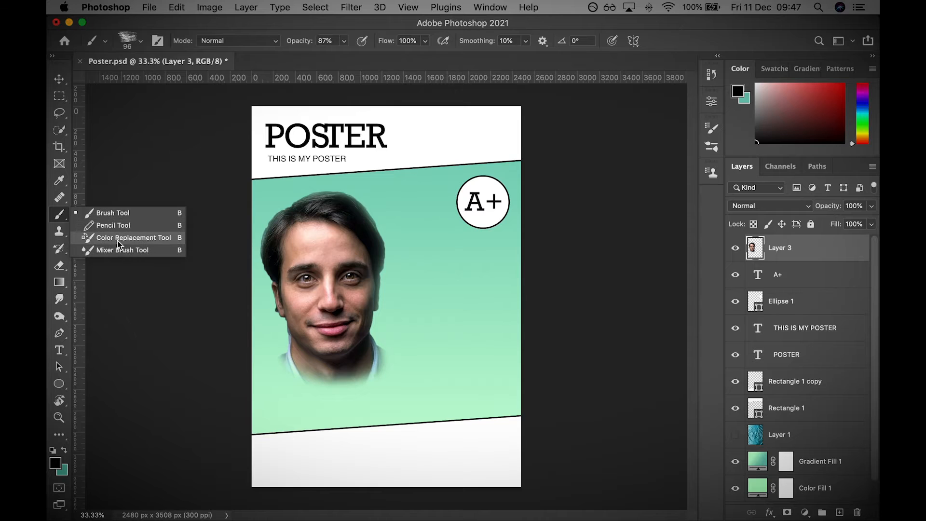
{"action": "left_click", "coordinate": [115, 213]}
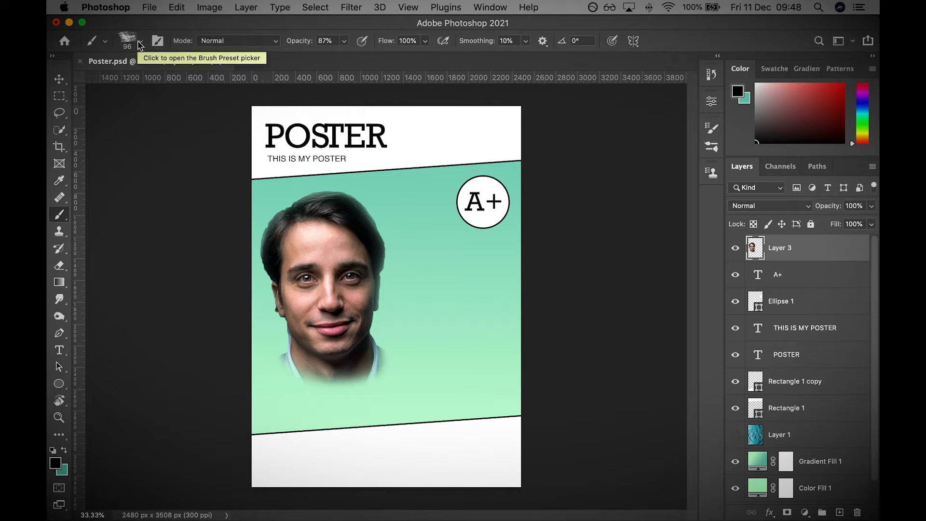
{"action": "left_click", "coordinate": [141, 45]}
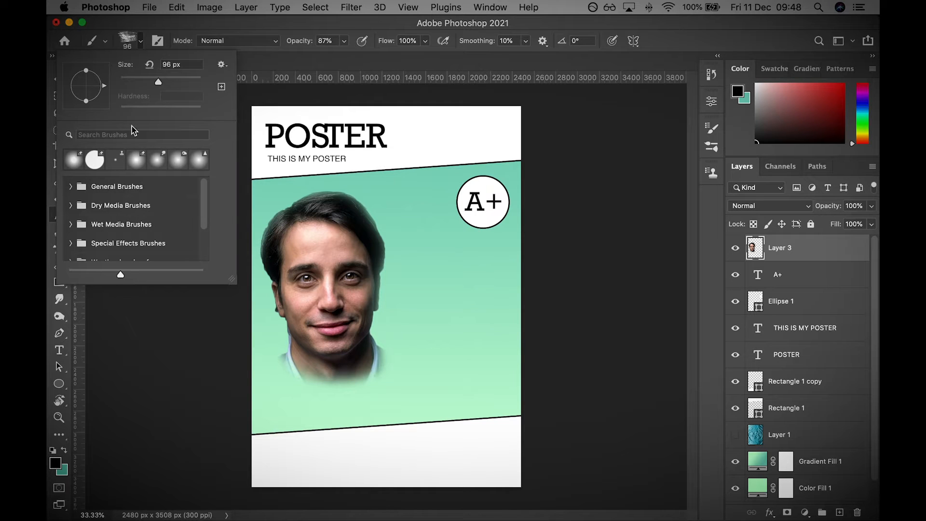
{"action": "left_click", "coordinate": [159, 43]}
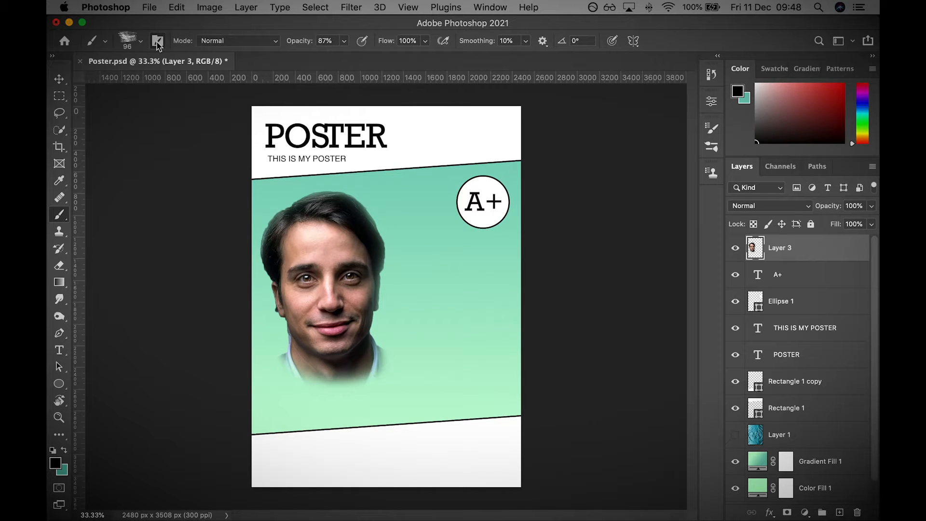
{"action": "left_click", "coordinate": [158, 43]}
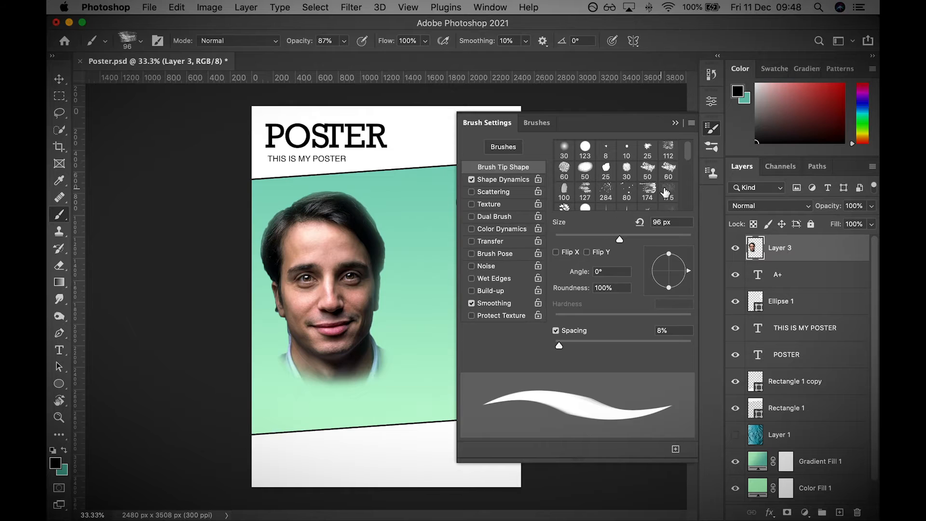
{"action": "scroll", "coordinate": [665, 181], "scroll_direction": "down", "scroll_amount": 10}
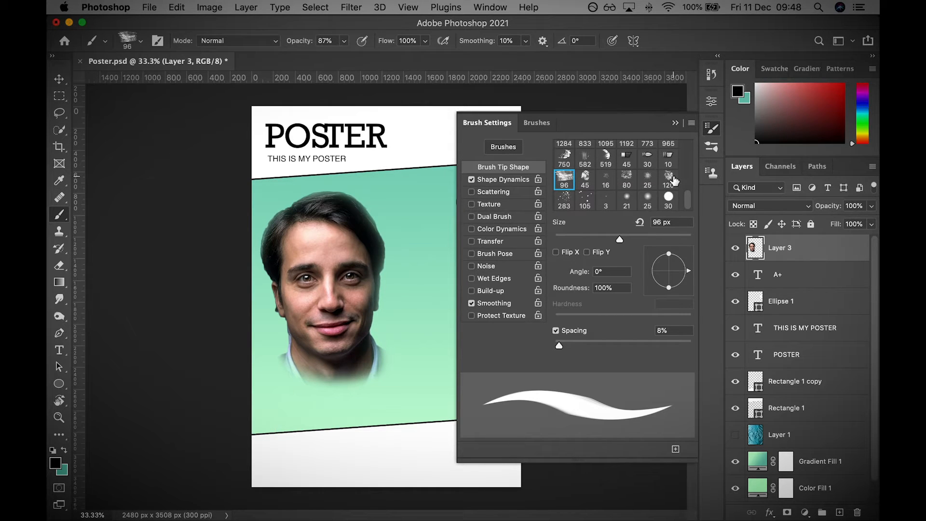
{"action": "scroll", "coordinate": [666, 183], "scroll_direction": "up", "scroll_amount": 5}
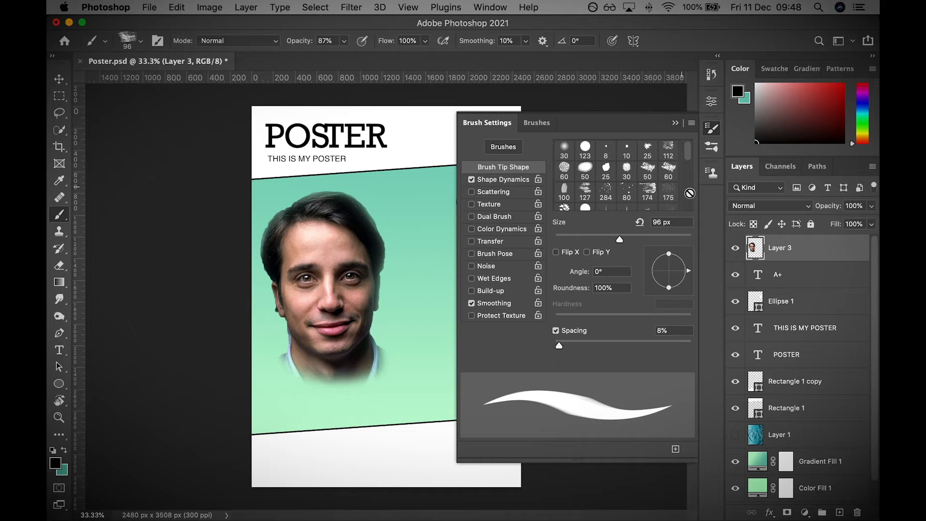
{"action": "left_click", "coordinate": [651, 194]}
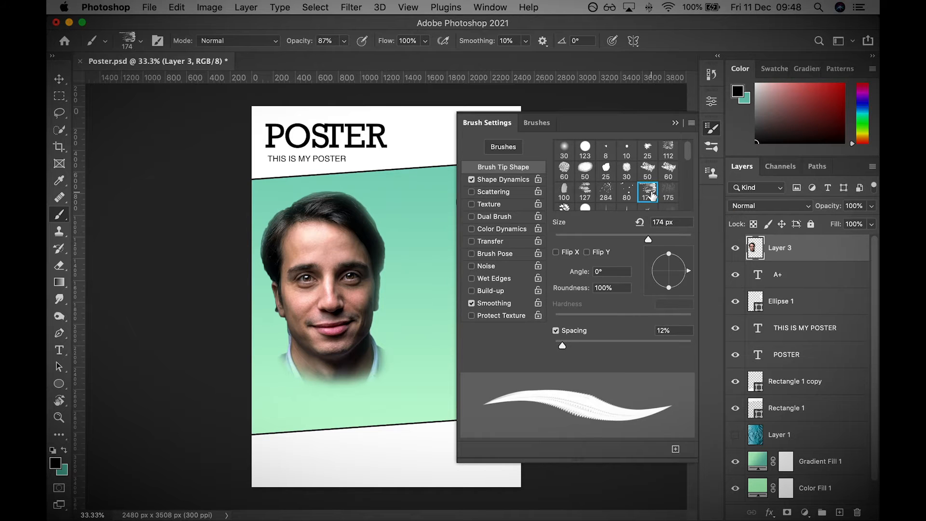
{"action": "left_click", "coordinate": [709, 131]}
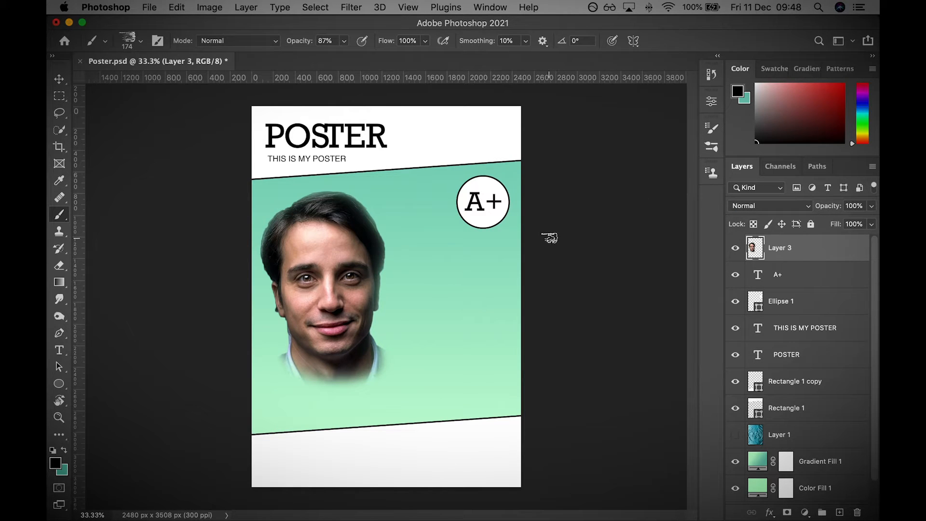
Enlarge the bristle brush to 1000 px.
{"action": "key", "text": "bracketright"}
{"action": "key", "text": "bracketright"}
{"action": "key", "text": "bracketright"}
{"action": "key", "text": "bracketright"}
{"action": "key", "text": "bracketright"}
{"action": "key", "text": "bracketright"}
{"action": "key", "text": "bracketright"}
{"action": "key", "text": "bracketright"}
{"action": "key", "text": "bracketright"}
{"action": "key", "text": "bracketright"}
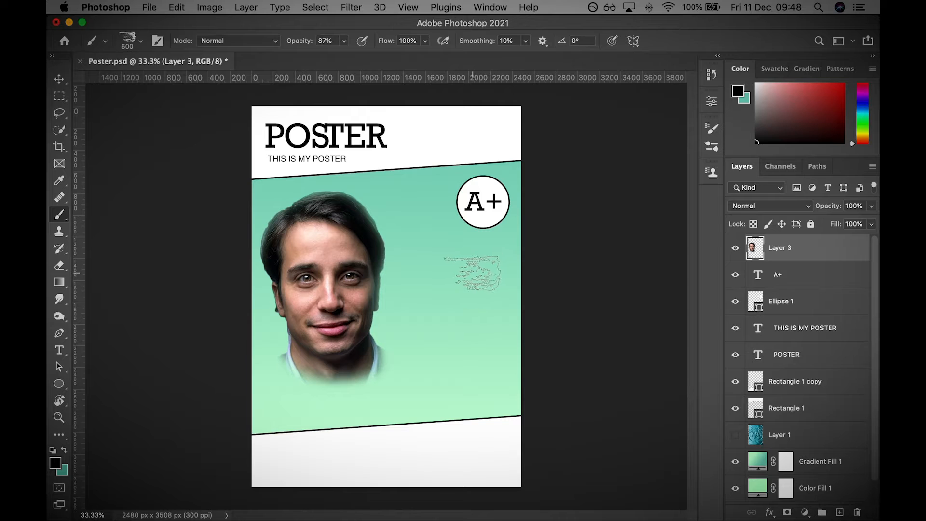
{"action": "key", "text": "bracketright"}
Try a horizontal black brush stroke from beside the face to the poster's right edge and undo it.
{"action": "left_click_drag", "start_coordinate": [433, 279], "coordinate": [530, 281]}
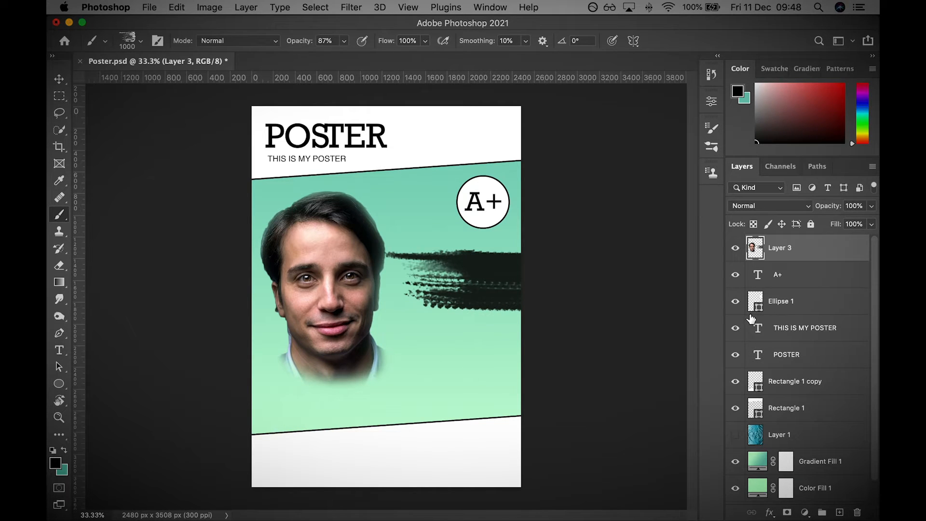
{"action": "key", "text": "super+z"}
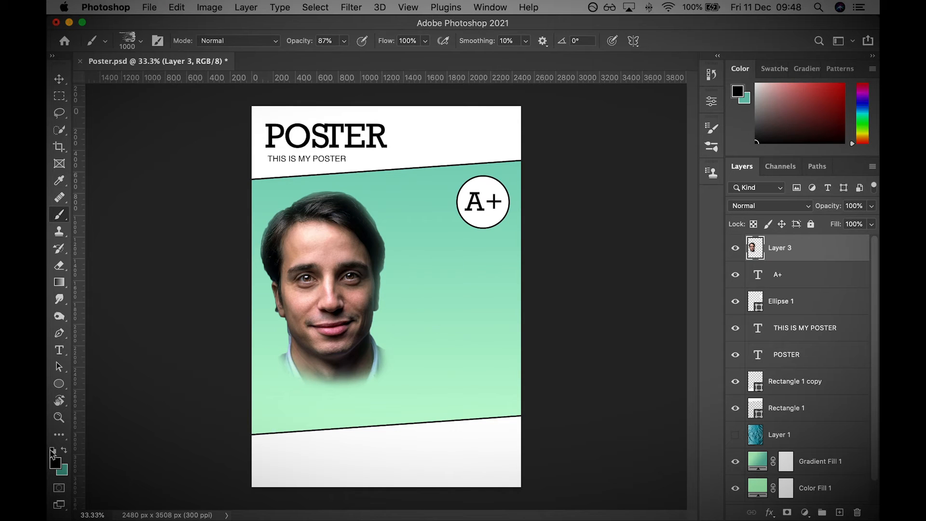
Sample the teal green near the top of the poster's gradient as the foreground colour.
{"action": "left_click", "coordinate": [60, 181]}
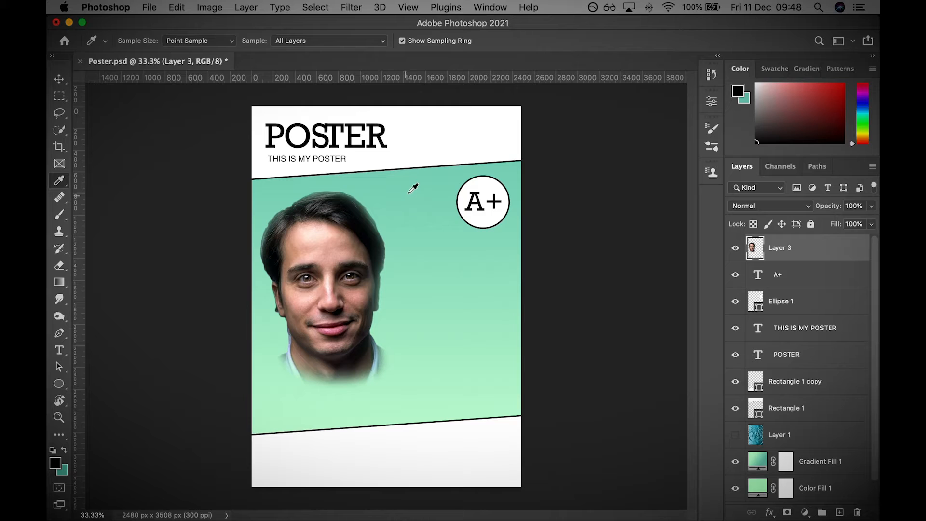
{"action": "left_click", "coordinate": [428, 178]}
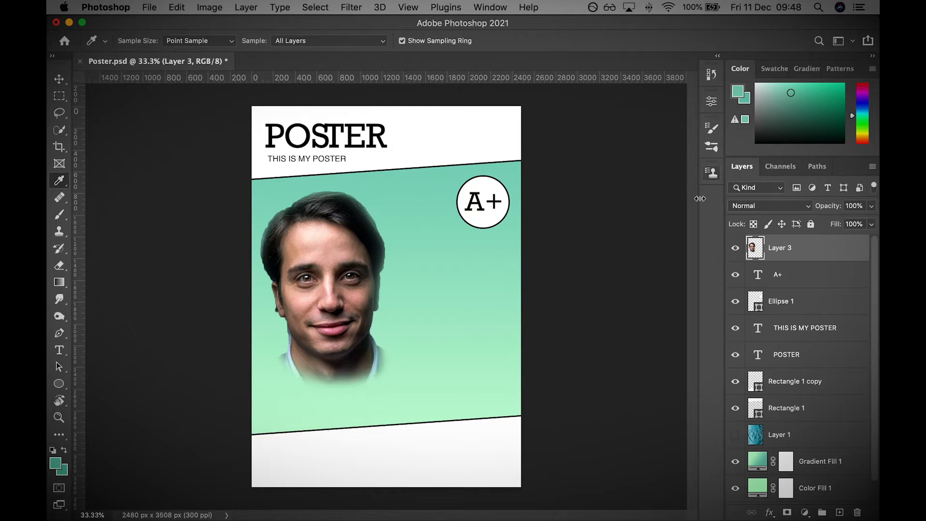
Look up the hex code of the sampled foreground colour in the Color Picker.
{"action": "left_click", "coordinate": [54, 468]}
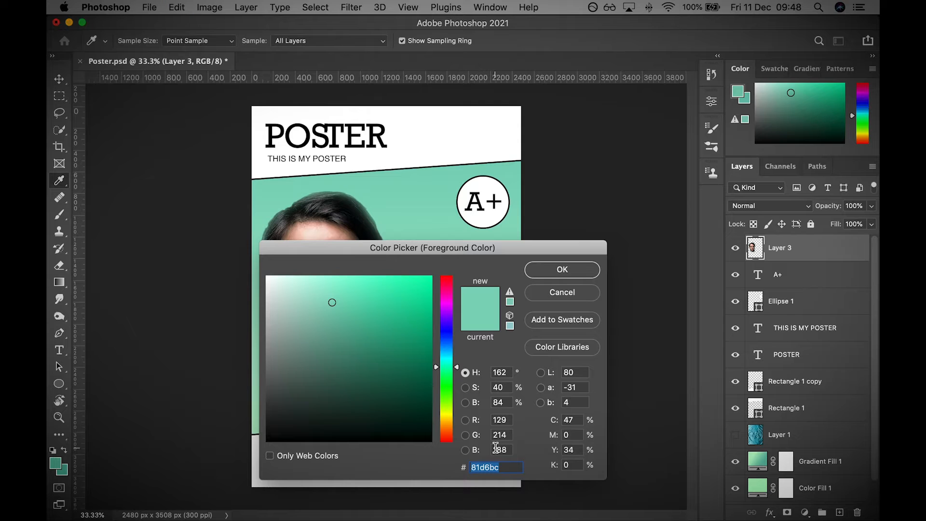
{"action": "left_click", "coordinate": [579, 270]}
Switch to Chrome, search Google for "adobe colour" and open the Adobe Color wheel page.
{"action": "key", "text": "ctrl+Left"}
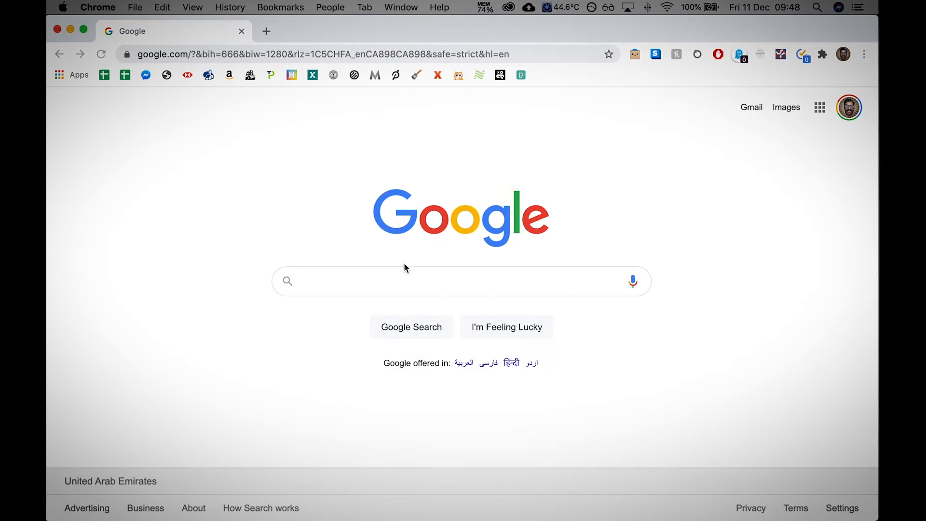
{"action": "left_click", "coordinate": [309, 55]}
{"action": "type", "text": "ad"}
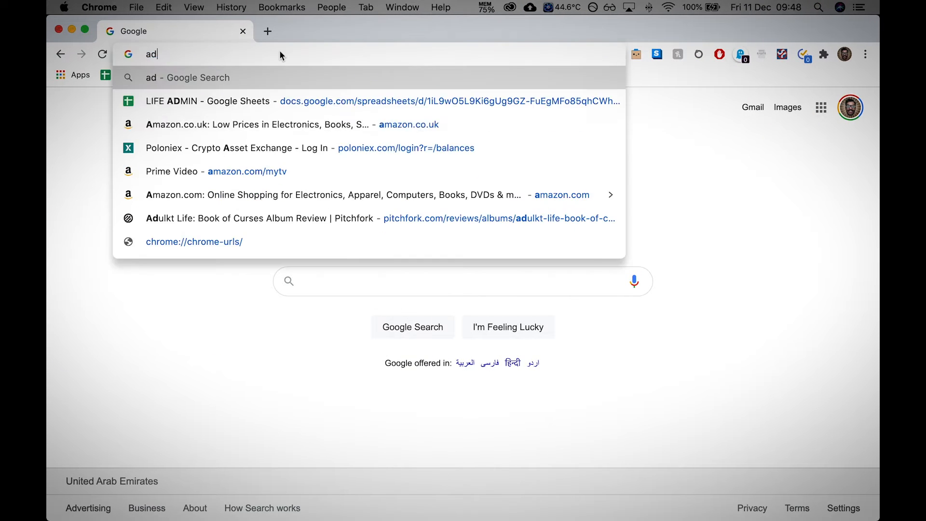
{"action": "type", "text": "obe colour]"}
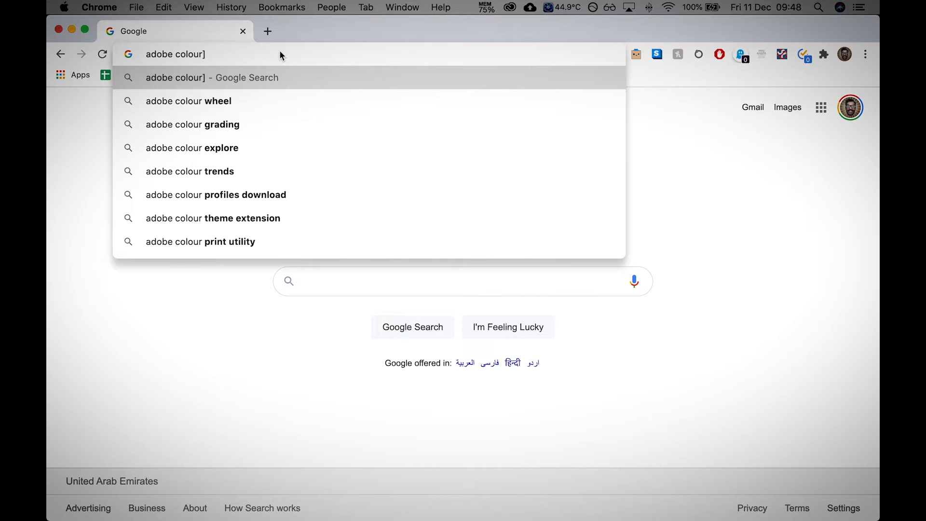
{"action": "key", "text": "BackSpace"}
{"action": "key", "text": "Return"}
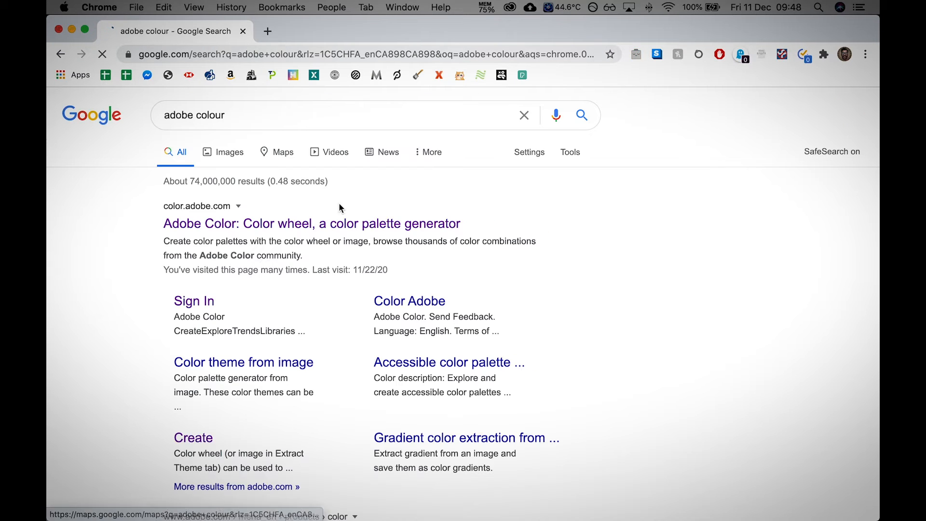
{"action": "left_click", "coordinate": [333, 224]}
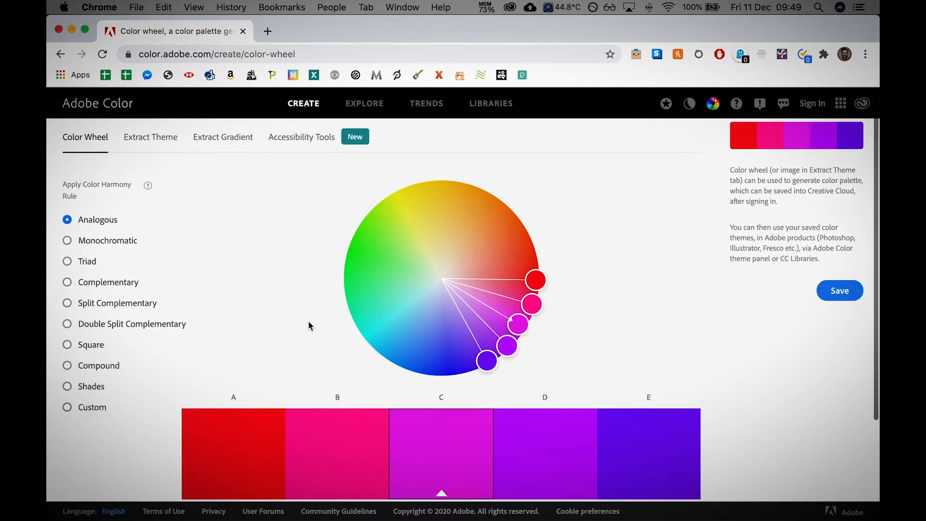
Set colour A of the Adobe Color palette to #81D6BC.
{"action": "scroll", "coordinate": [309, 323], "scroll_direction": "down", "scroll_amount": 4}
{"action": "scroll", "coordinate": [306, 320], "scroll_direction": "down", "scroll_amount": 2}
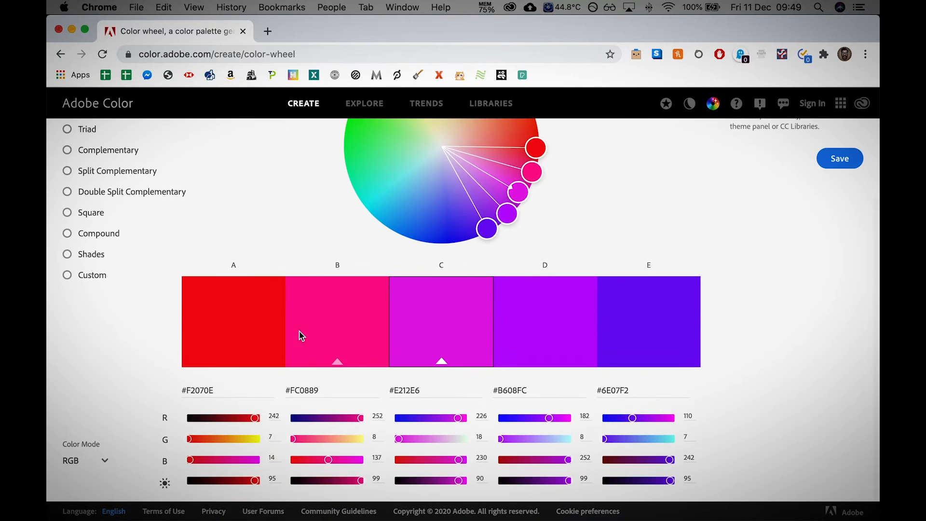
{"action": "left_click_drag", "start_coordinate": [214, 391], "coordinate": [167, 393]}
{"action": "type", "text": "#81D6BC"}
{"action": "key", "text": "Return"}
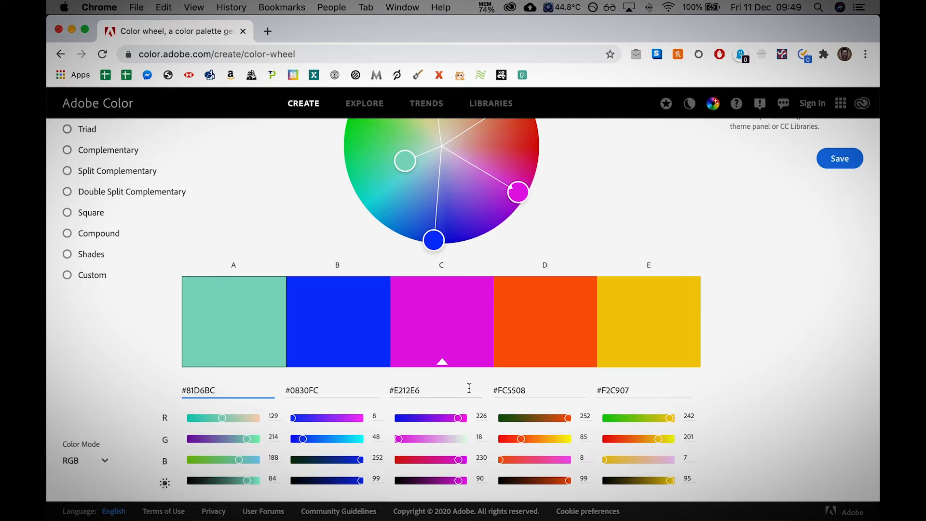
Copy the hex code of palette colour D and apply #FC5508 as the foreground colour in Photoshop.
{"action": "left_click_drag", "start_coordinate": [560, 394], "coordinate": [495, 391]}
{"action": "key", "text": "super+c"}
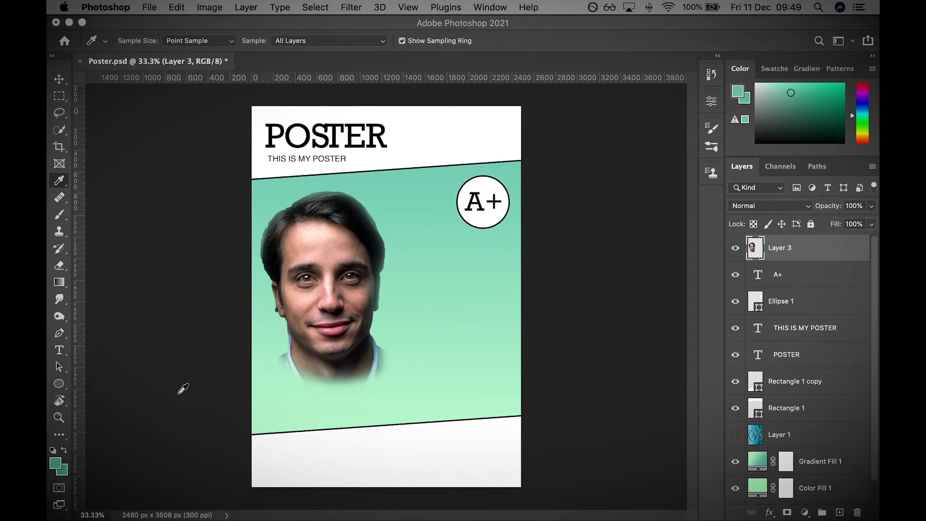
{"action": "left_click", "coordinate": [56, 471]}
{"action": "key", "text": "super+v"}
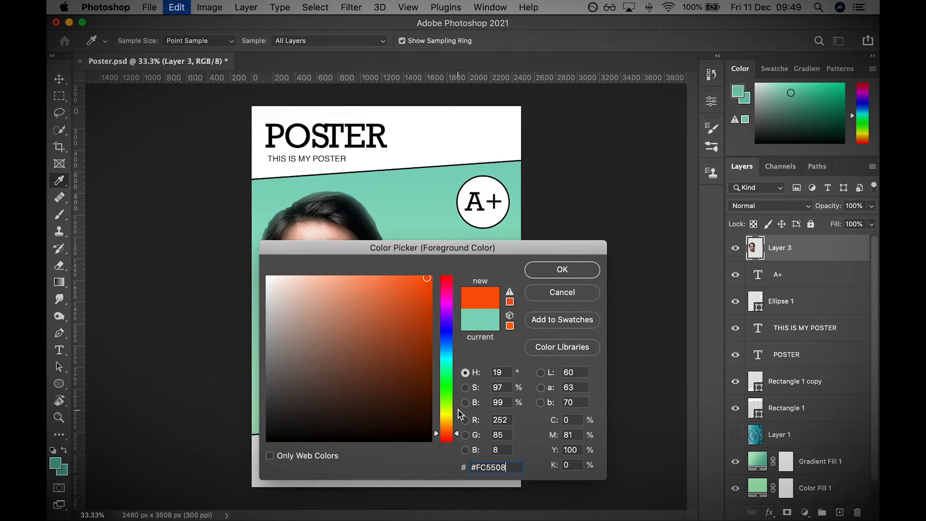
{"action": "key", "text": "Return"}
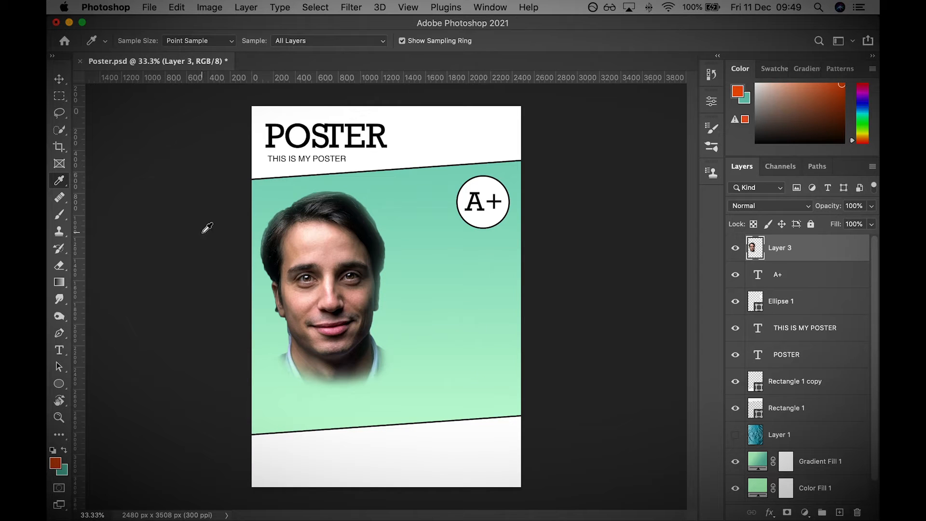
Activate the Brush tool and reduce the bristle brush to 900 px.
{"action": "left_click", "coordinate": [60, 217]}
{"action": "right_click", "coordinate": [61, 218]}
{"action": "left_click", "coordinate": [61, 218]}
{"action": "key", "text": "bracketleft"}
Try an orange 900 px brush stroke from beside the face to the poster's right edge and undo it.
{"action": "left_click_drag", "start_coordinate": [436, 277], "coordinate": [644, 301]}
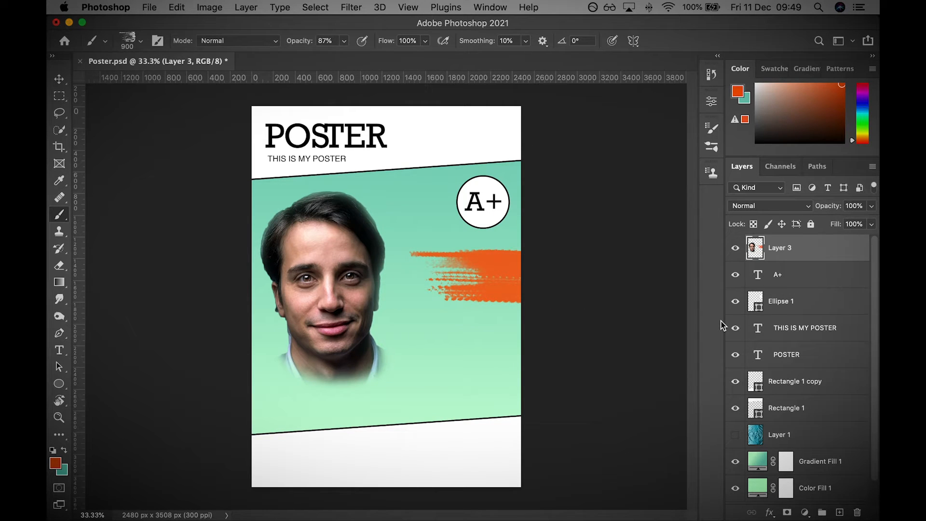
{"action": "key", "text": "super+z"}
Reduce the bristle brush size to 600 px.
{"action": "key", "text": "bracketleft"}
{"action": "key", "text": "bracketleft"}
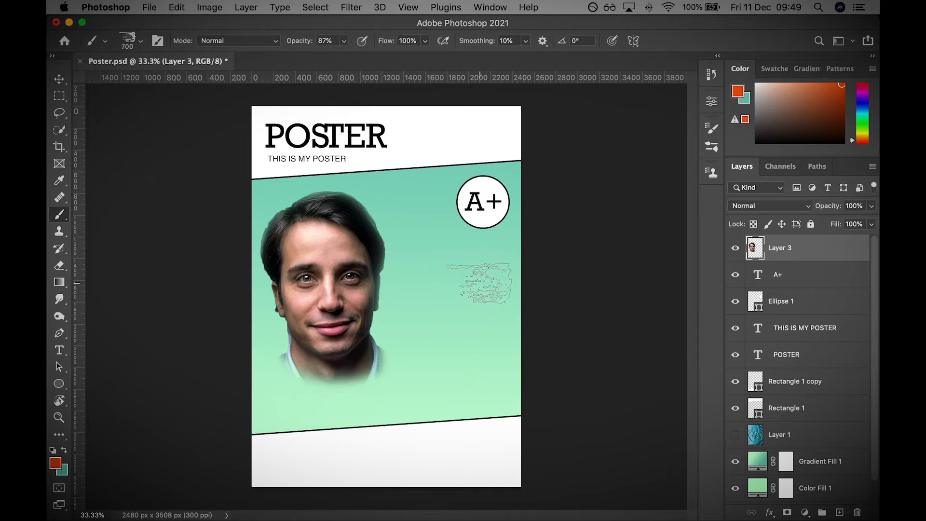
{"action": "key", "text": "bracketleft"}
{"action": "key", "text": "bracketleft"}
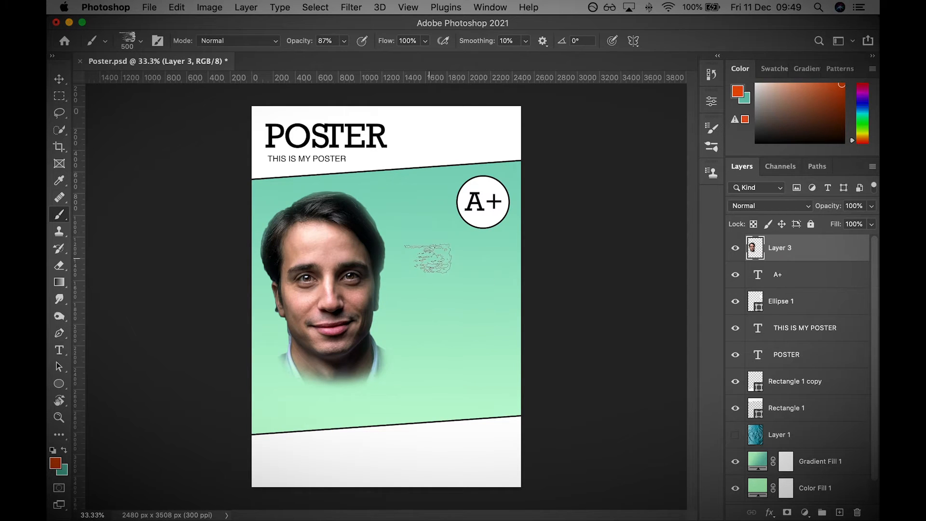
{"action": "key", "text": "bracketright"}
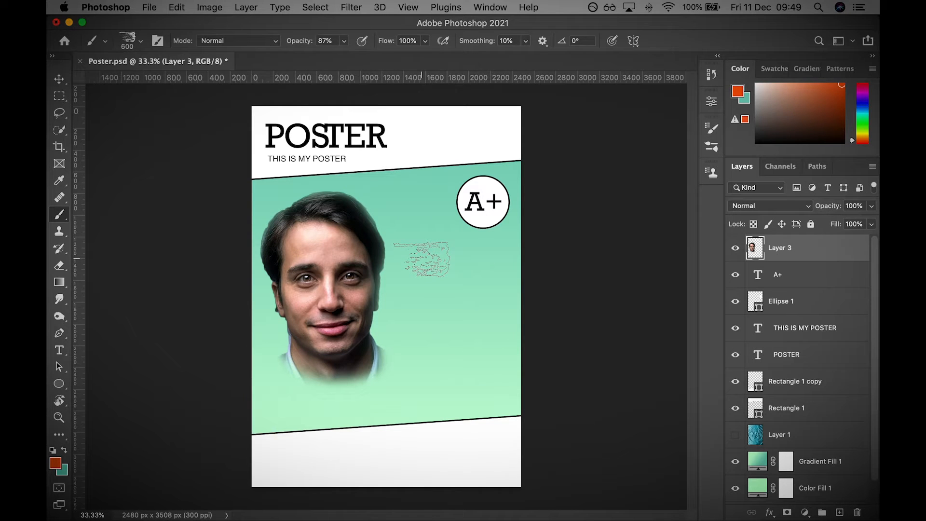
Try orange 600 px strokes between the face and the poster's right edge on Layer 3 and undo them.
{"action": "left_click_drag", "start_coordinate": [422, 259], "coordinate": [542, 261]}
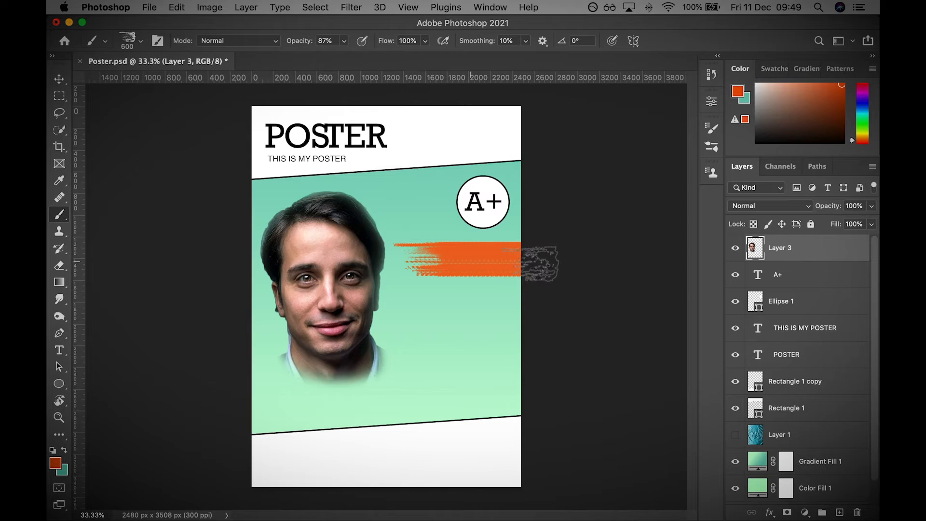
{"action": "mouse_move", "coordinate": [470, 284]}
{"action": "left_mouse_down"}
{"action": "mouse_move", "coordinate": [442, 244]}
{"action": "mouse_move", "coordinate": [492, 267]}
{"action": "mouse_move", "coordinate": [524, 260]}
{"action": "mouse_move", "coordinate": [491, 269]}
{"action": "left_mouse_up"}
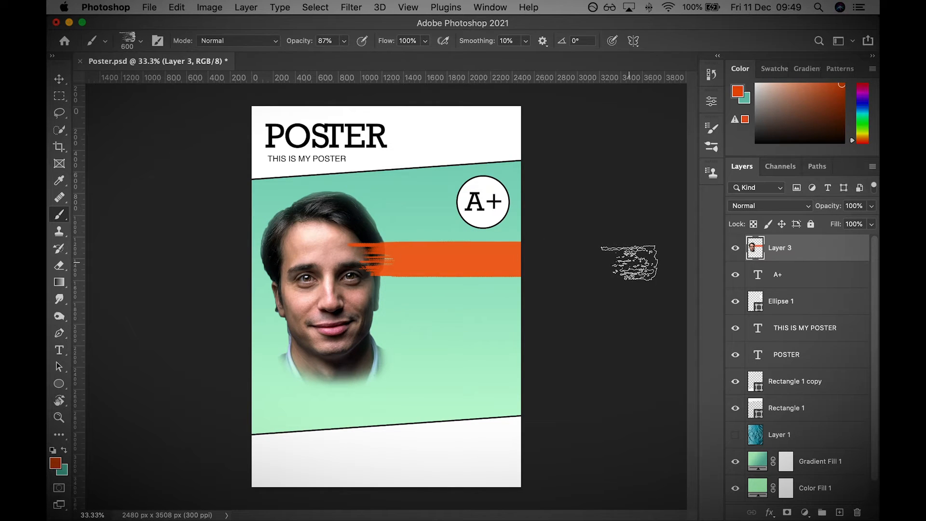
{"action": "key", "text": "super+z"}
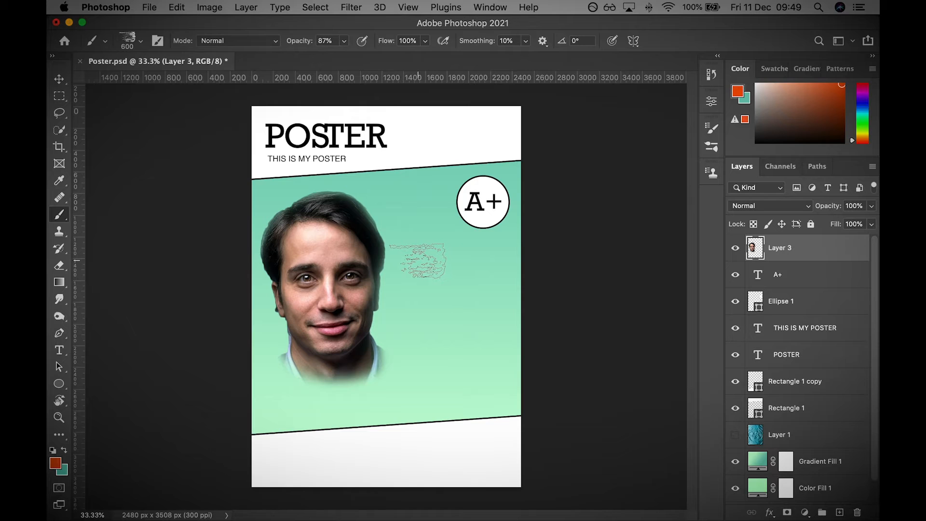
Make Gradient Fill 1 the active layer and rasterize its fill for painting.
{"action": "left_click", "coordinate": [824, 462]}
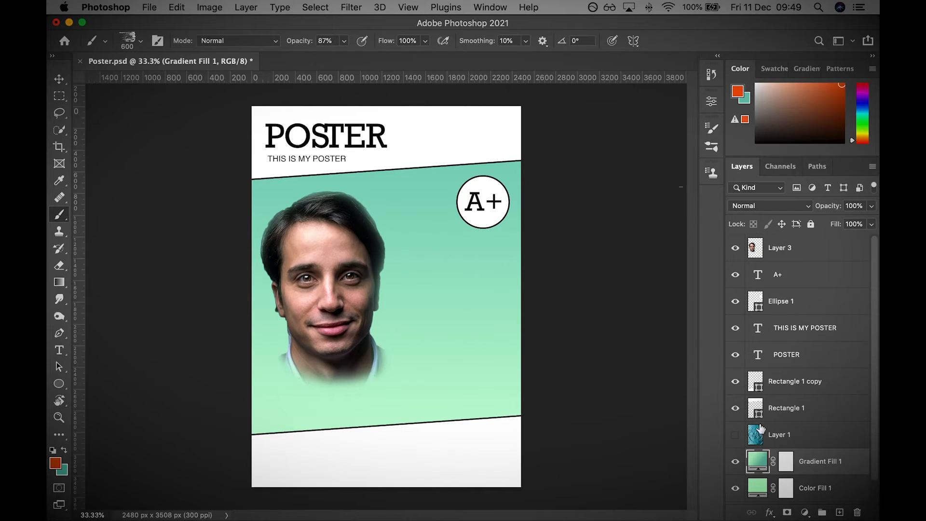
{"action": "left_click", "coordinate": [513, 229]}
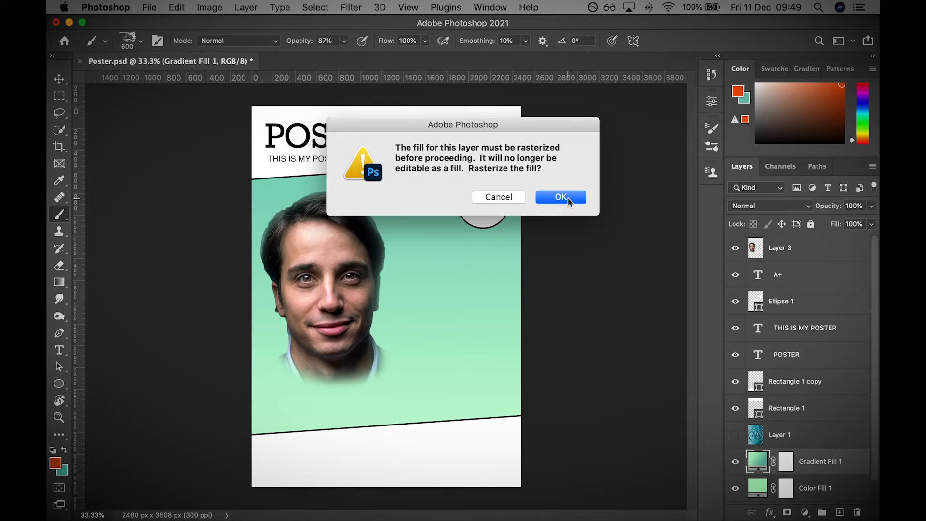
{"action": "left_click", "coordinate": [561, 197]}
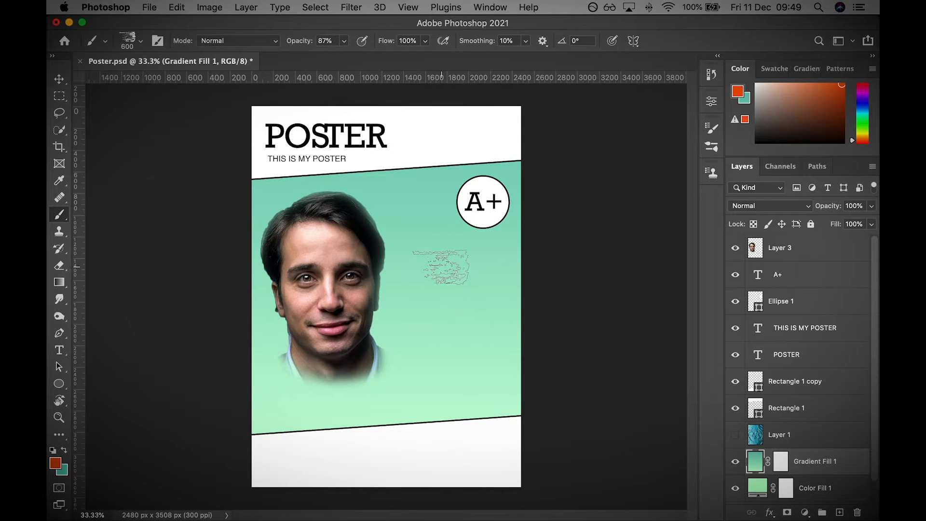
Undo a trial stroke, enlarge the brush to 700 px and paint an orange band from behind the face to the poster's right edge.
{"action": "mouse_move", "coordinate": [419, 256]}
{"action": "left_mouse_down"}
{"action": "mouse_move", "coordinate": [507, 256]}
{"action": "mouse_move", "coordinate": [360, 256]}
{"action": "left_mouse_up"}
{"action": "key", "text": "super+z"}
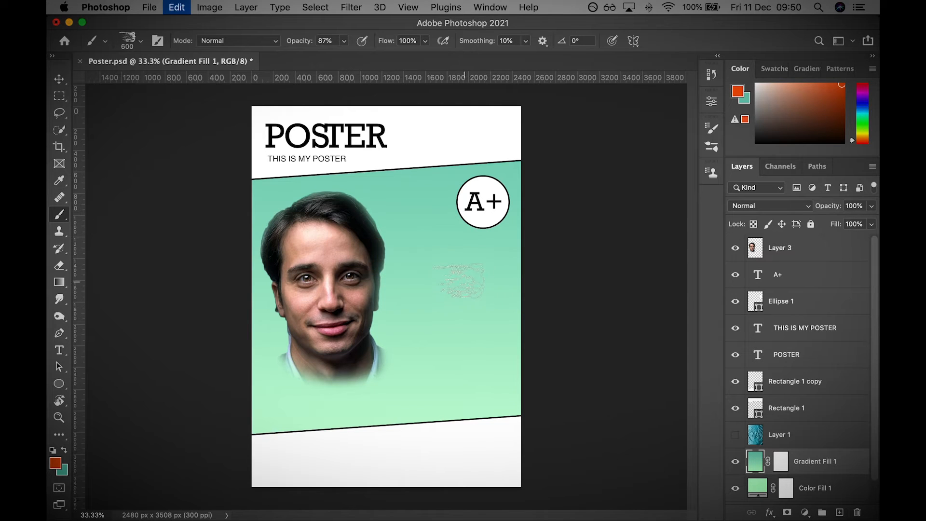
{"action": "key", "text": "bracketright"}
{"action": "left_click_drag", "start_coordinate": [414, 262], "coordinate": [555, 274]}
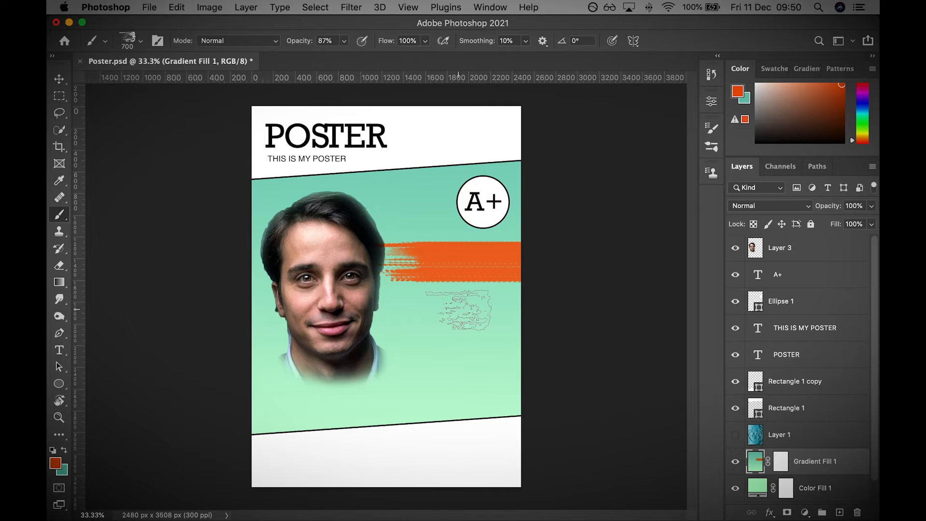
Choose the 284 px splatter brush tip in the brush settings.
{"action": "left_click", "coordinate": [145, 42]}
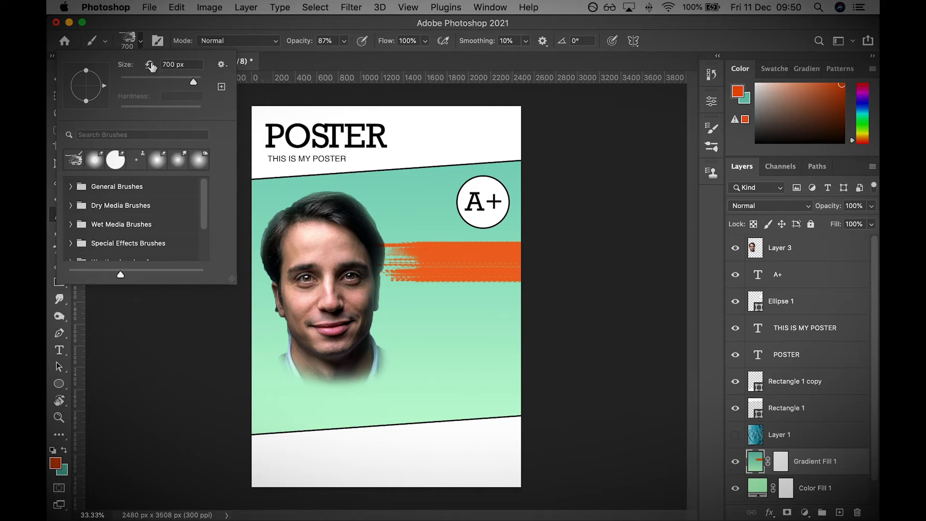
{"action": "left_click", "coordinate": [158, 42]}
{"action": "left_click", "coordinate": [159, 41]}
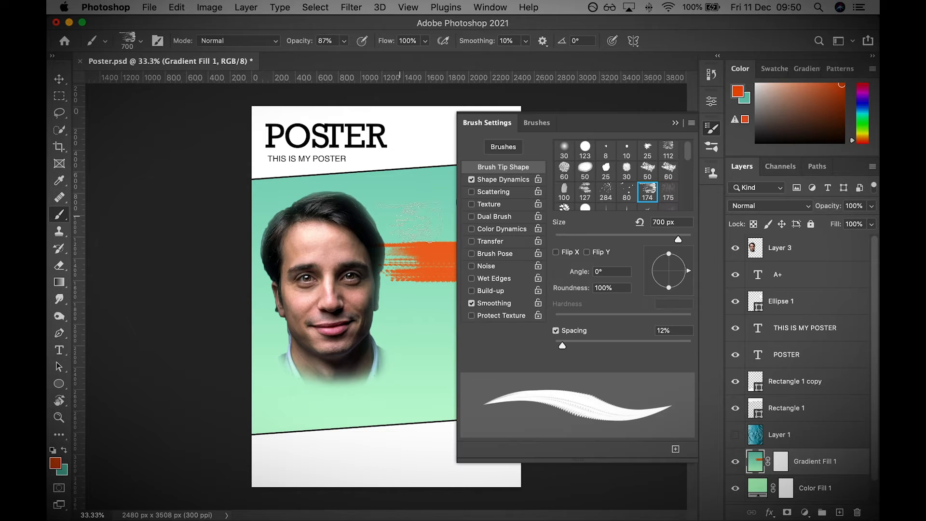
{"action": "left_click", "coordinate": [605, 191]}
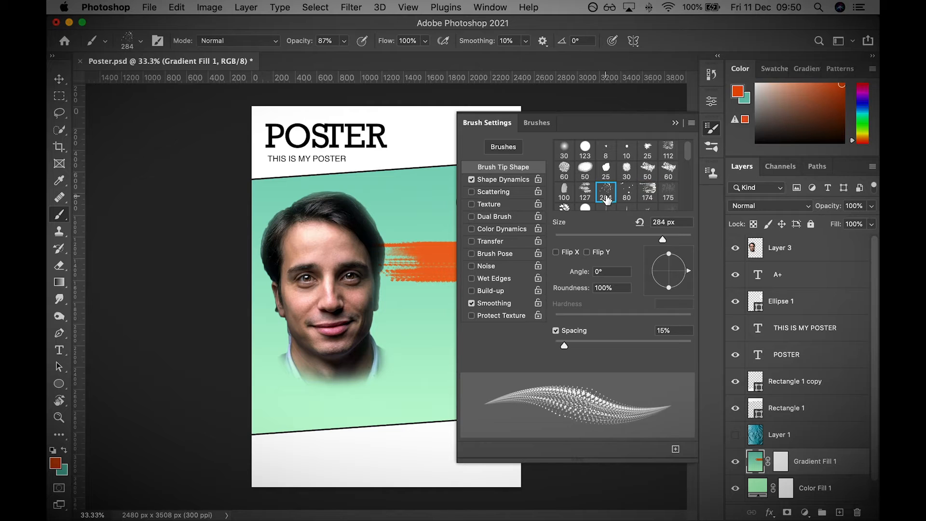
{"action": "left_click", "coordinate": [717, 131]}
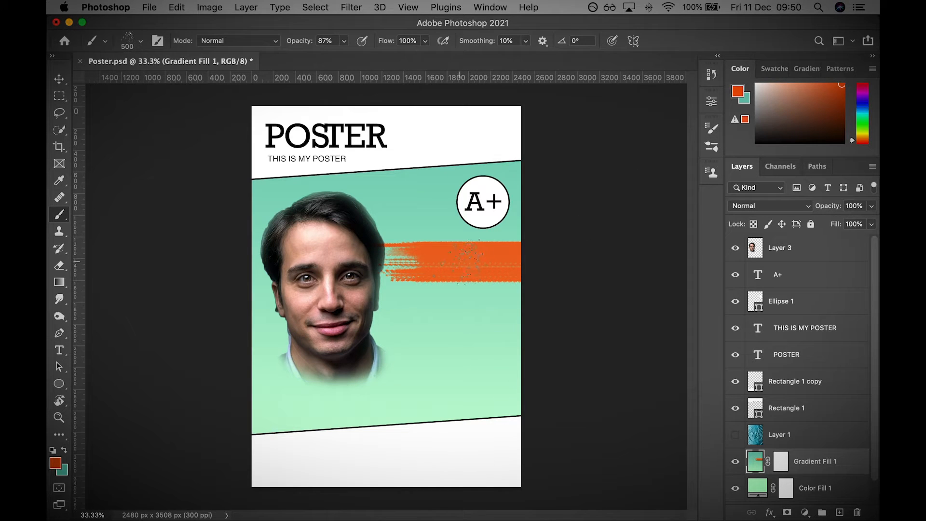
Add orange splatter marks around the right part of the band and beside the face, varying the brush size.
{"action": "left_click", "coordinate": [494, 265]}
{"action": "key", "text": "bracketleft"}
{"action": "key", "text": "bracketleft"}
{"action": "left_click", "coordinate": [402, 294]}
{"action": "key", "text": "bracketright"}
{"action": "key", "text": "bracketright"}
Start a text on the orange band with the Type tool and set the font size to 150 pt.
{"action": "left_click", "coordinate": [59, 350]}
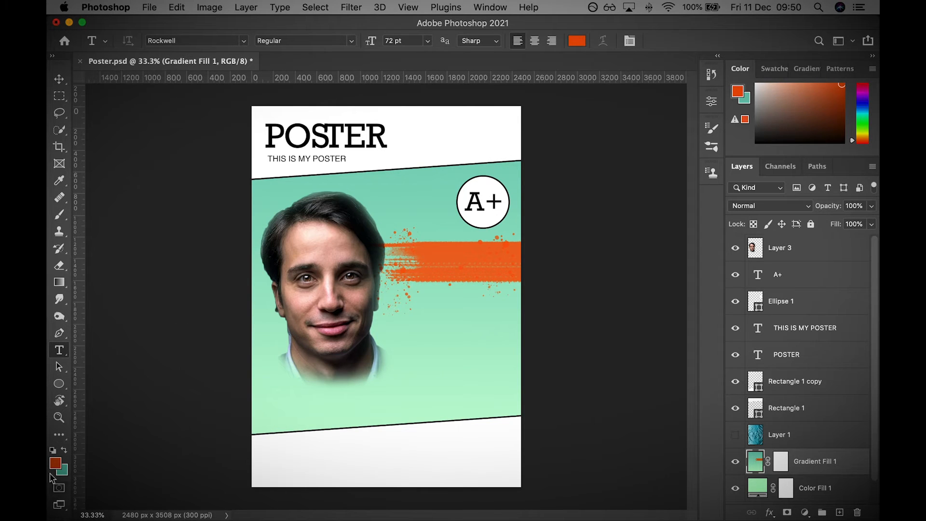
{"action": "left_click", "coordinate": [424, 259]}
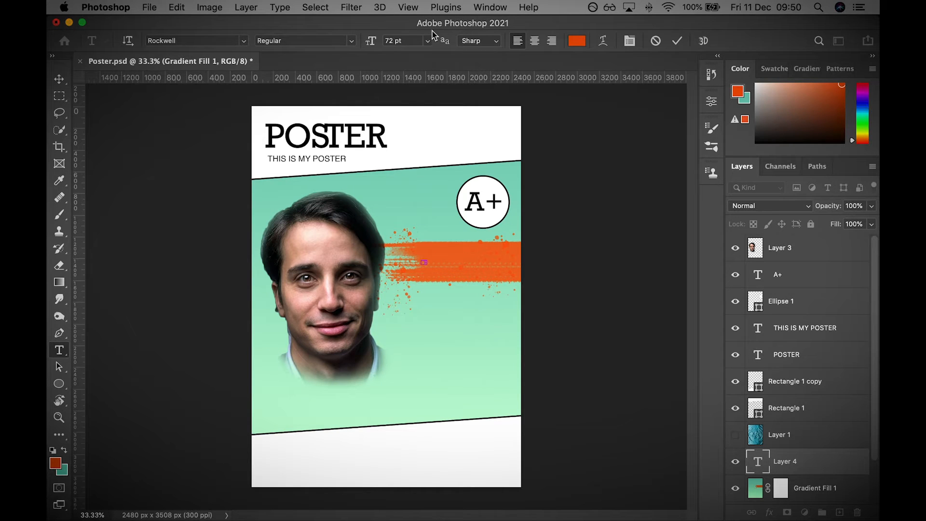
{"action": "left_click", "coordinate": [427, 40]}
{"action": "left_click", "coordinate": [404, 42]}
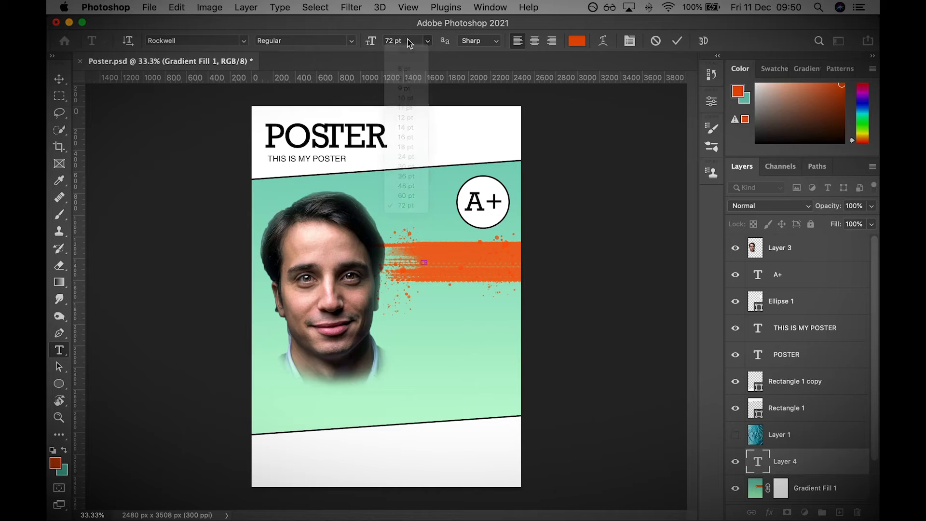
{"action": "type", "text": "150"}
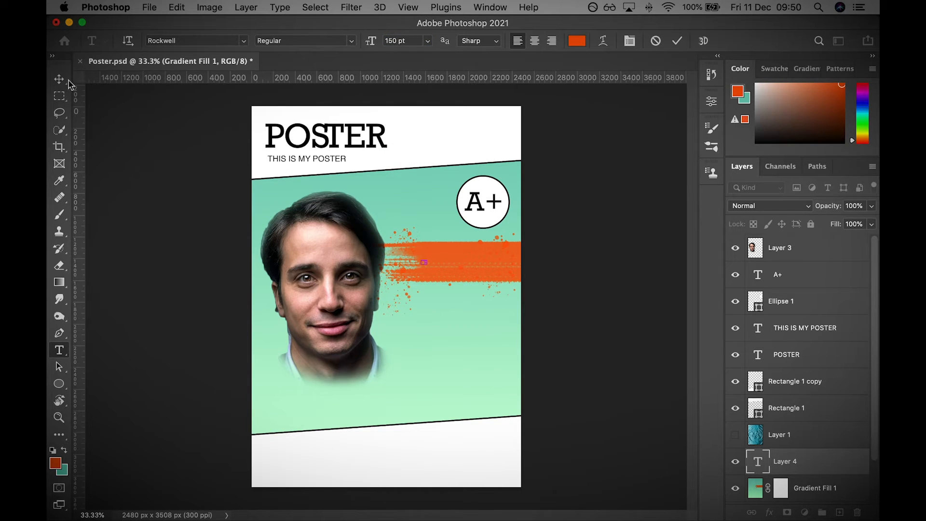
Finish the text entry and delete the TEXT layer.
{"action": "left_click", "coordinate": [66, 79]}
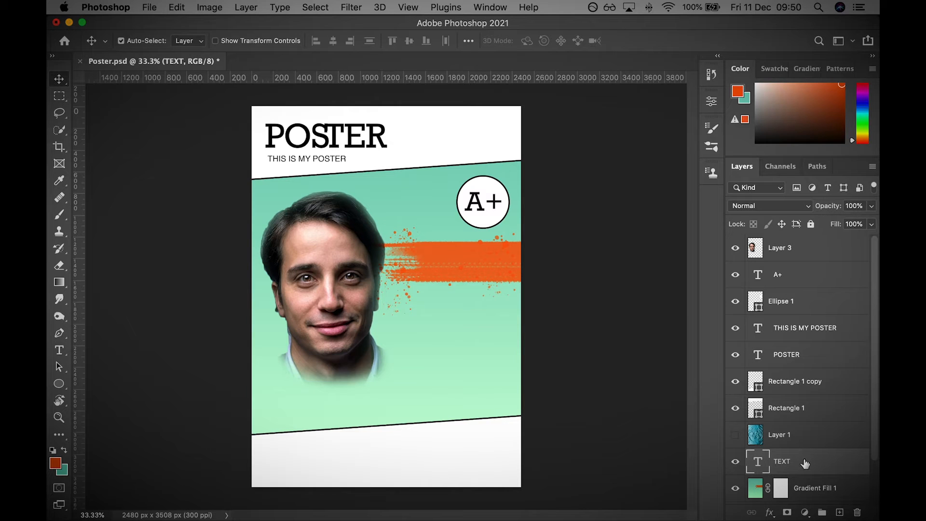
{"action": "key", "text": "Delete"}
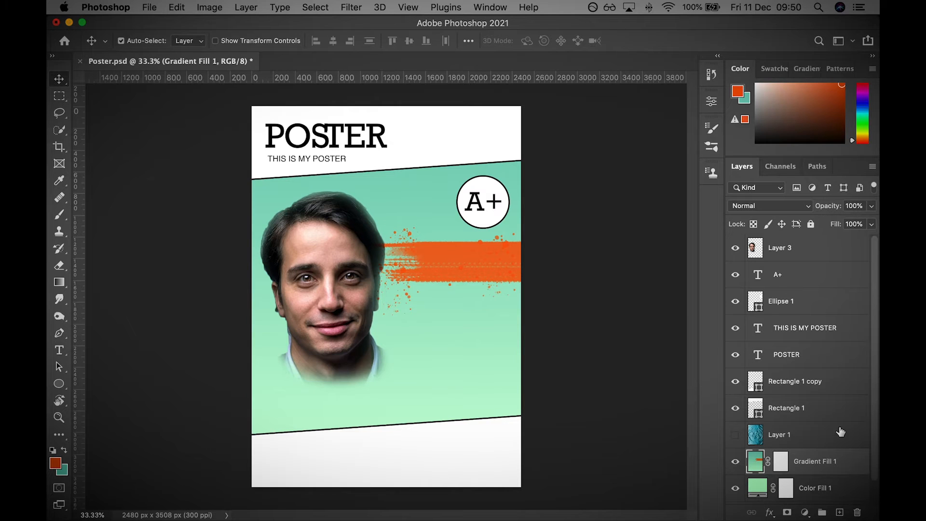
Add the text TEXT above the portrait layer, in the green area beside the face.
{"action": "left_click", "coordinate": [808, 256]}
{"action": "left_click", "coordinate": [59, 351]}
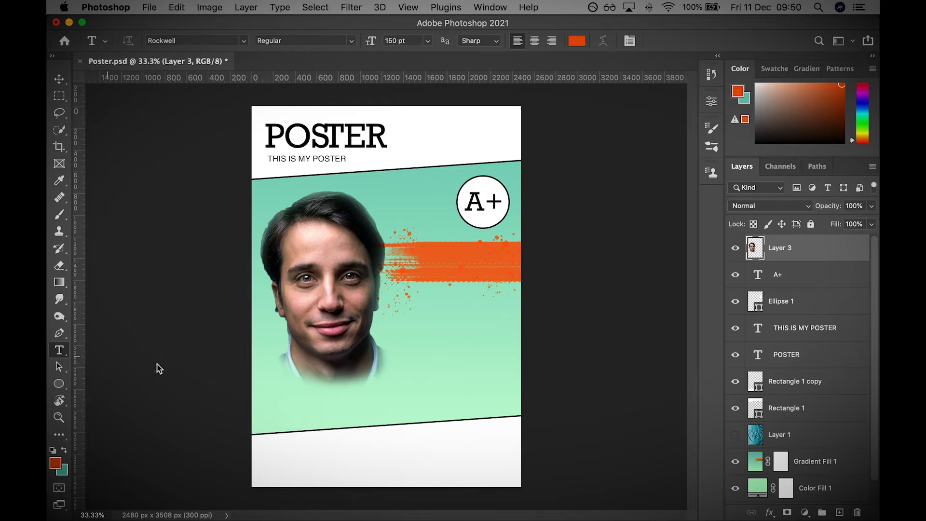
{"action": "left_click", "coordinate": [433, 369]}
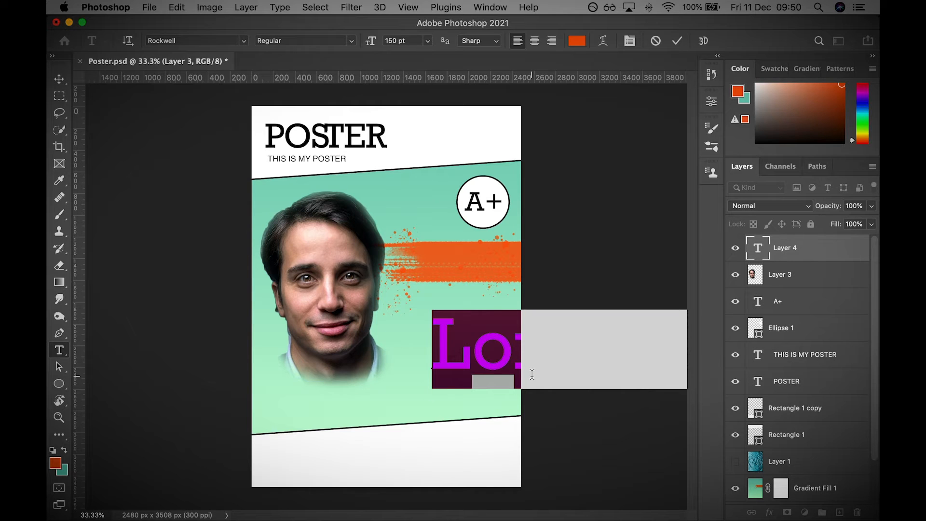
{"action": "type", "text": "TE"}
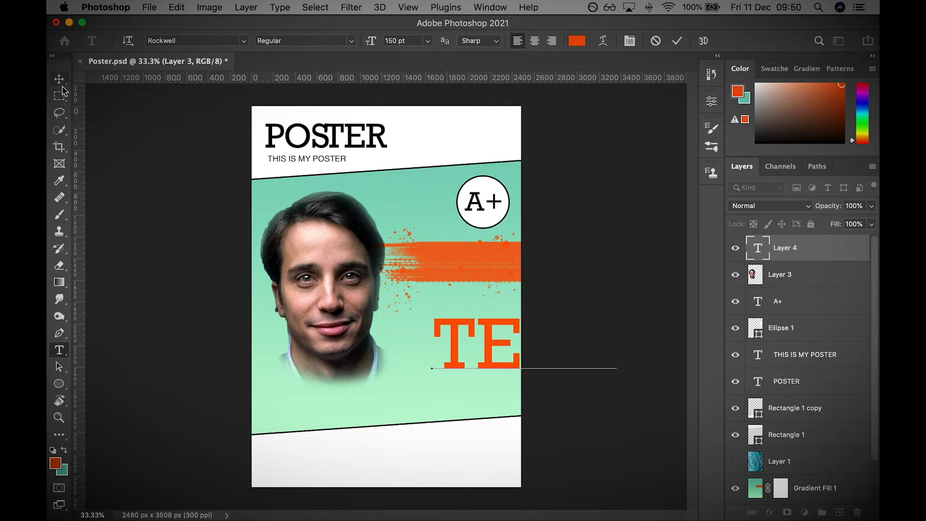
Set the new text's size to 100 pt and move it onto the orange band.
{"action": "key", "text": "super+a"}
{"action": "left_click", "coordinate": [407, 41]}
{"action": "type", "text": "100"}
{"action": "key", "text": "Return"}
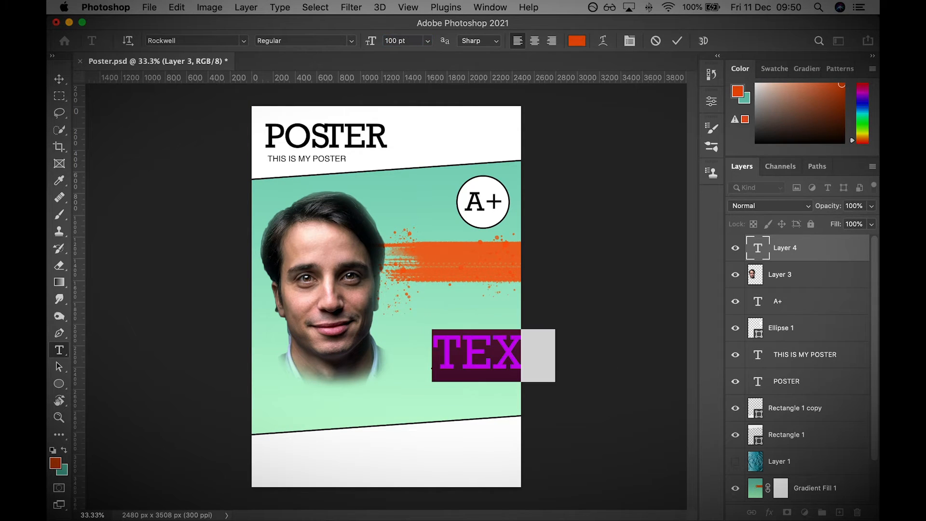
{"action": "left_click", "coordinate": [58, 81]}
{"action": "left_click_drag", "start_coordinate": [487, 367], "coordinate": [451, 268]}
Copy the yellow swatch's hex code #F2C907 from the Adobe Color palette in Chrome and return to Photoshop.
{"action": "key", "text": "super+Tab"}
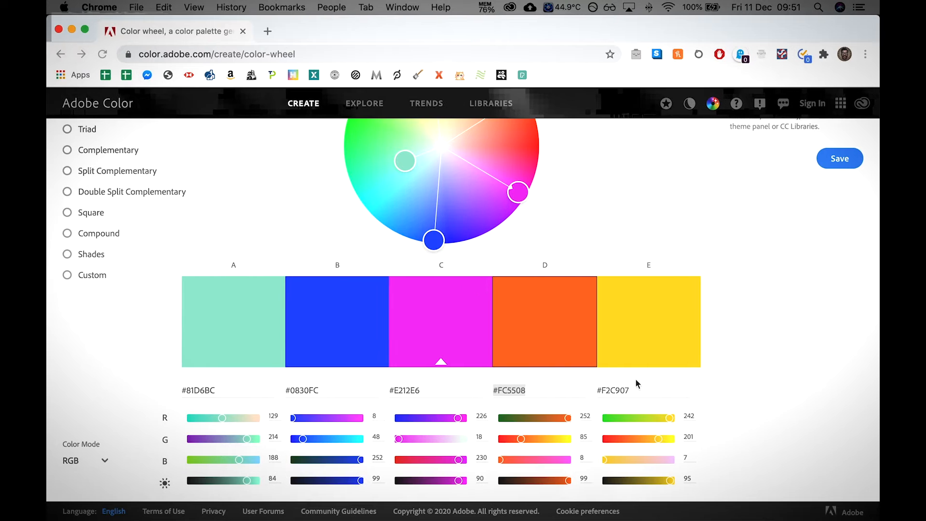
{"action": "key", "text": "Tab"}
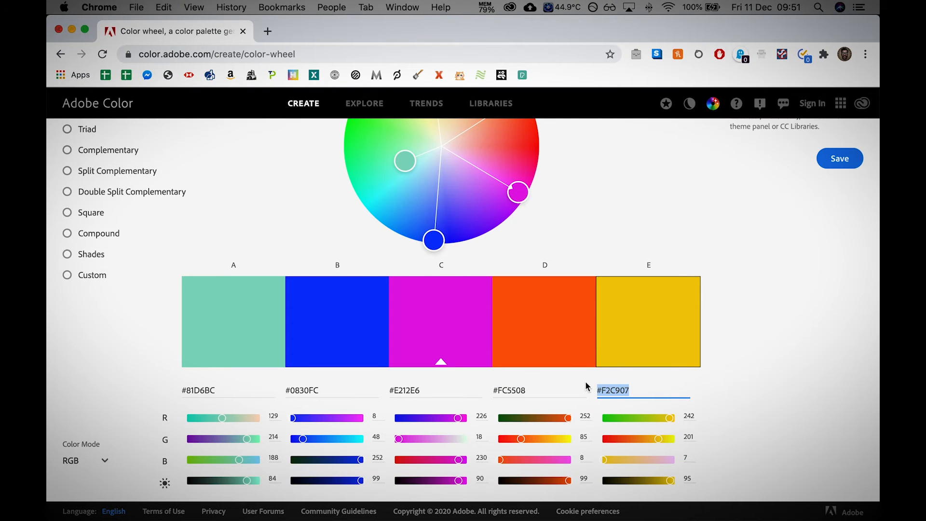
{"action": "key", "text": "super+Tab"}
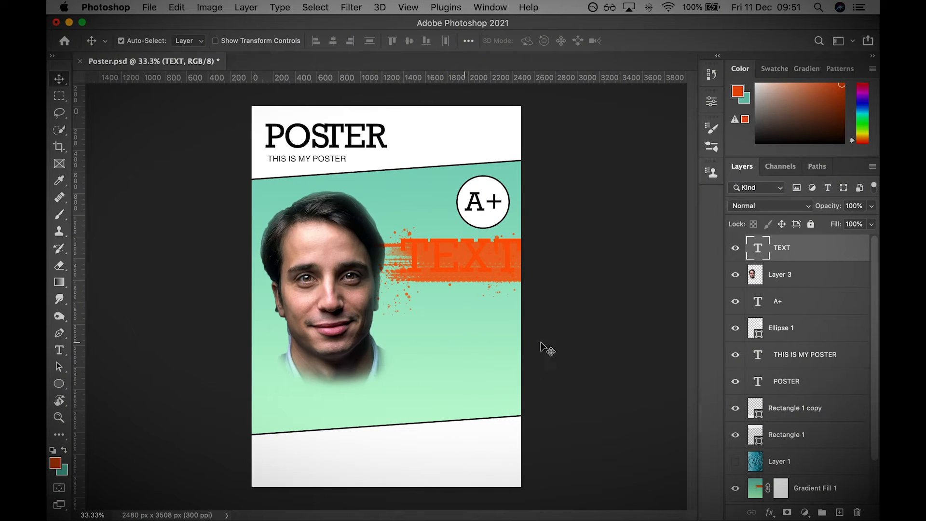
Change the colour of the whole word TEXT to the copied yellow #F2C907.
{"action": "left_click", "coordinate": [60, 350]}
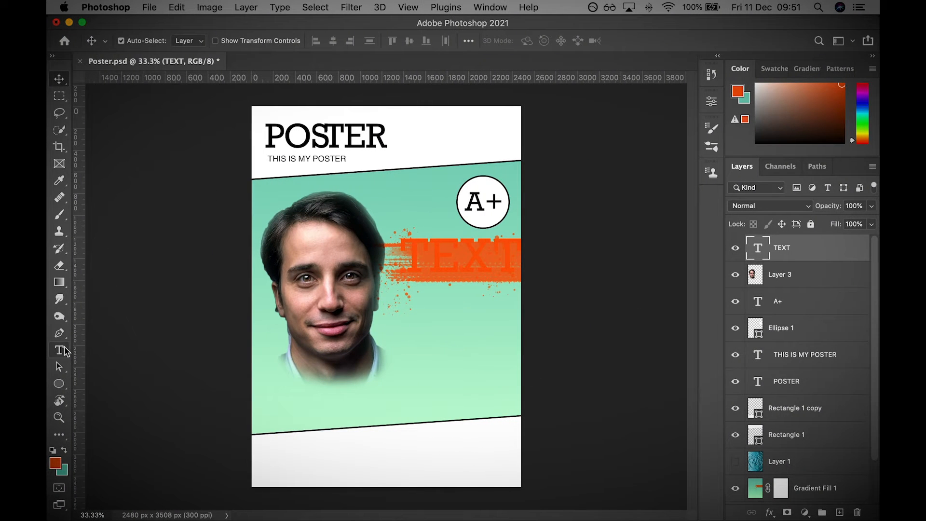
{"action": "left_click", "coordinate": [490, 259]}
{"action": "key", "text": "super+a"}
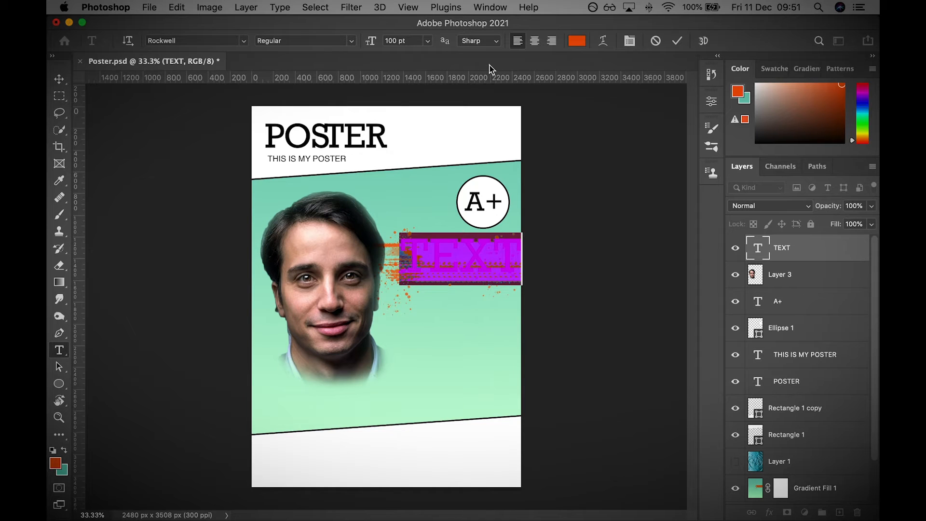
{"action": "left_click", "coordinate": [577, 40]}
{"action": "key", "text": "super+v"}
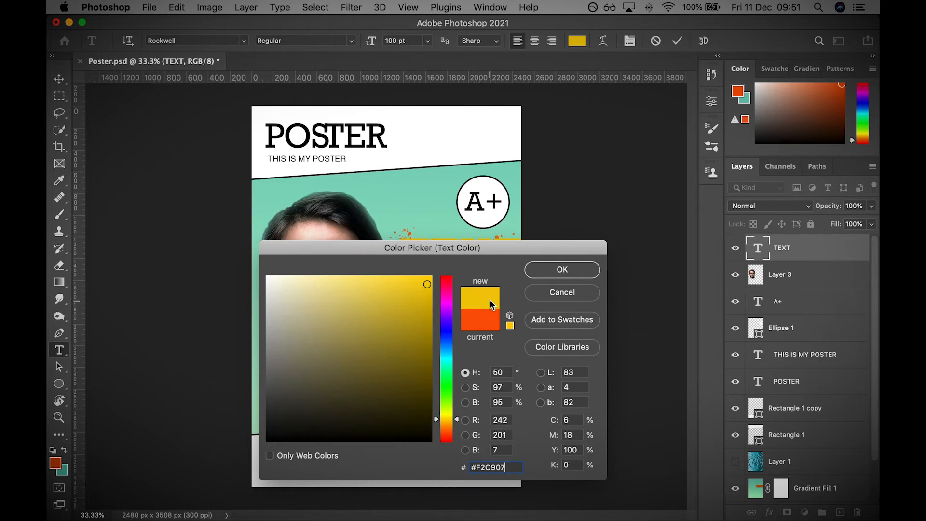
{"action": "key", "text": "Return"}
Move the yellow TEXT slightly down so it sits centred in the orange band, and deselect it.
{"action": "left_click", "coordinate": [59, 79]}
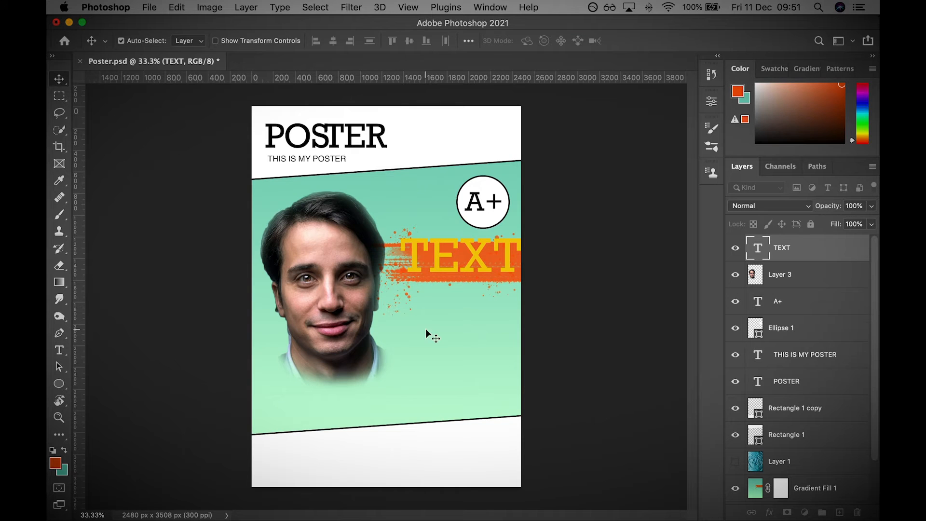
{"action": "left_click_drag", "start_coordinate": [473, 258], "coordinate": [473, 269]}
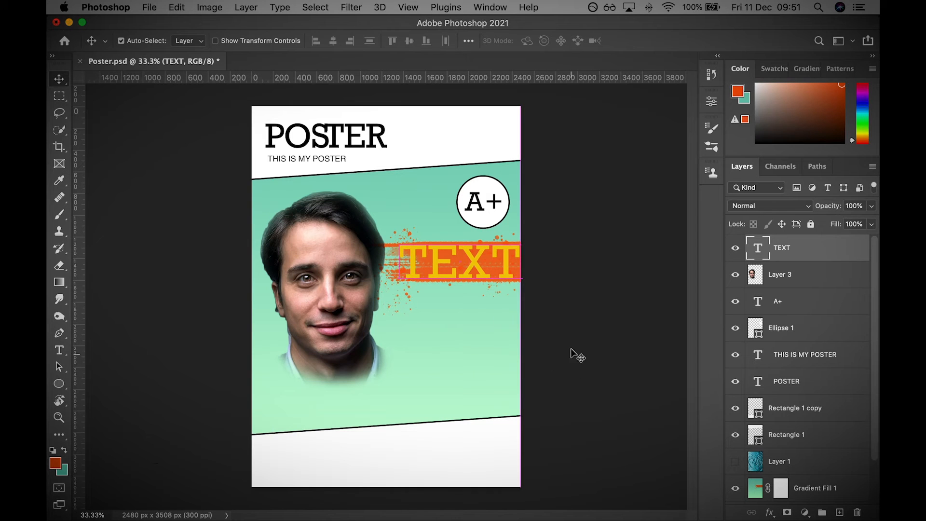
{"action": "left_click", "coordinate": [595, 340]}
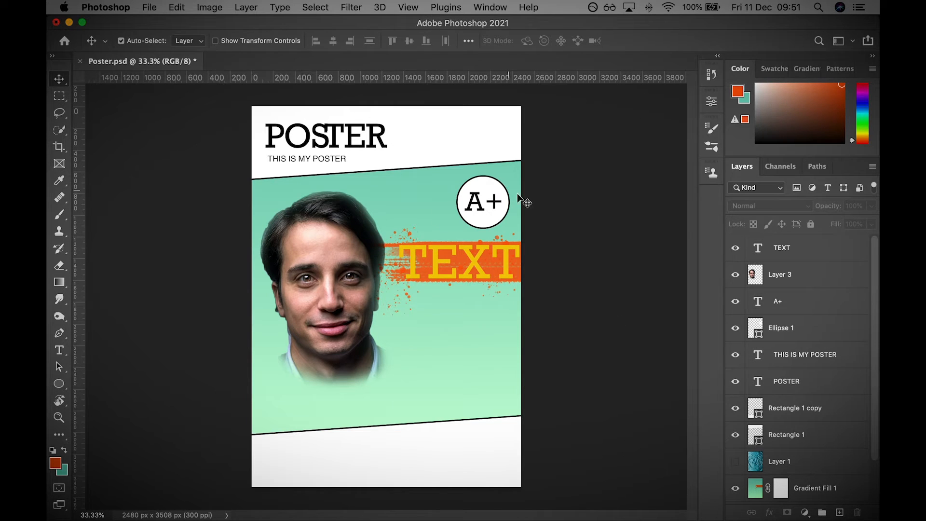
Open the TEXT layer's blending options and add a Drop Shadow, comparing the text with and without it.
{"action": "left_click", "coordinate": [813, 253]}
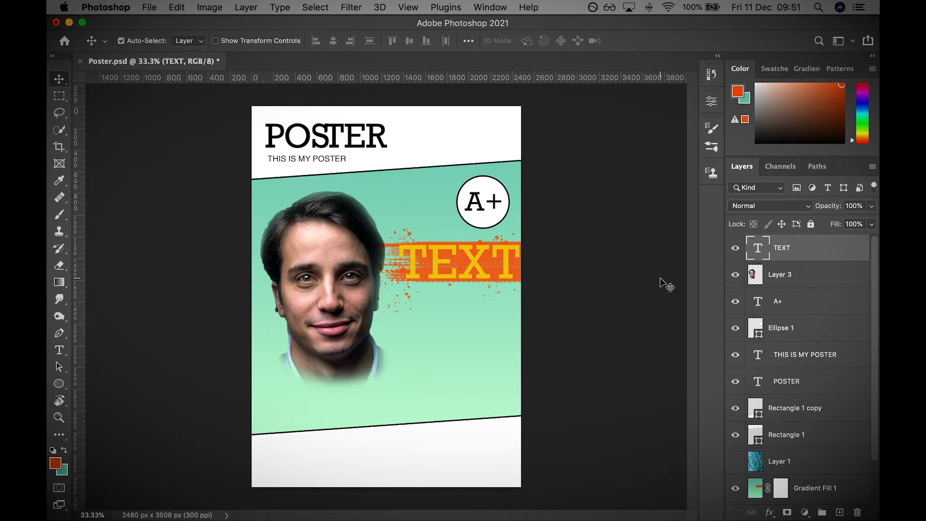
{"action": "right_click", "coordinate": [791, 252]}
{"action": "left_click", "coordinate": [707, 253]}
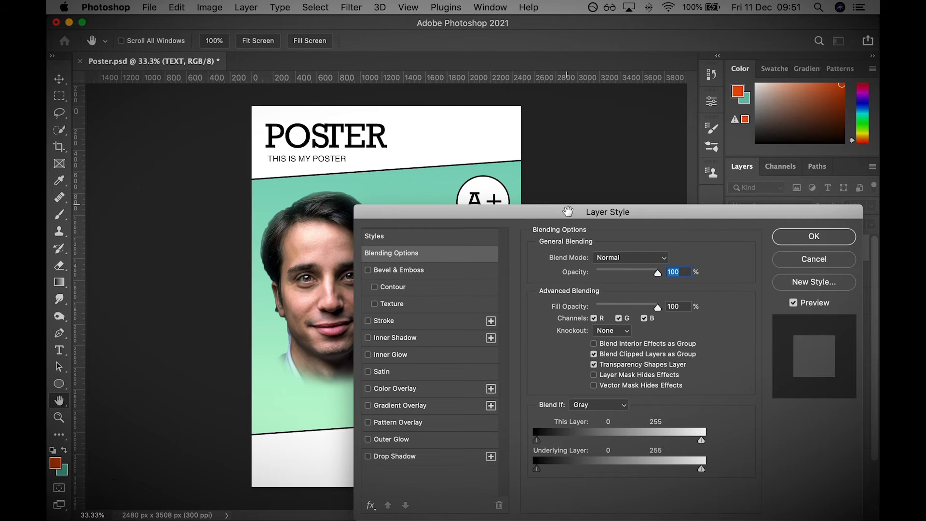
{"action": "left_click_drag", "start_coordinate": [533, 213], "coordinate": [493, 112]}
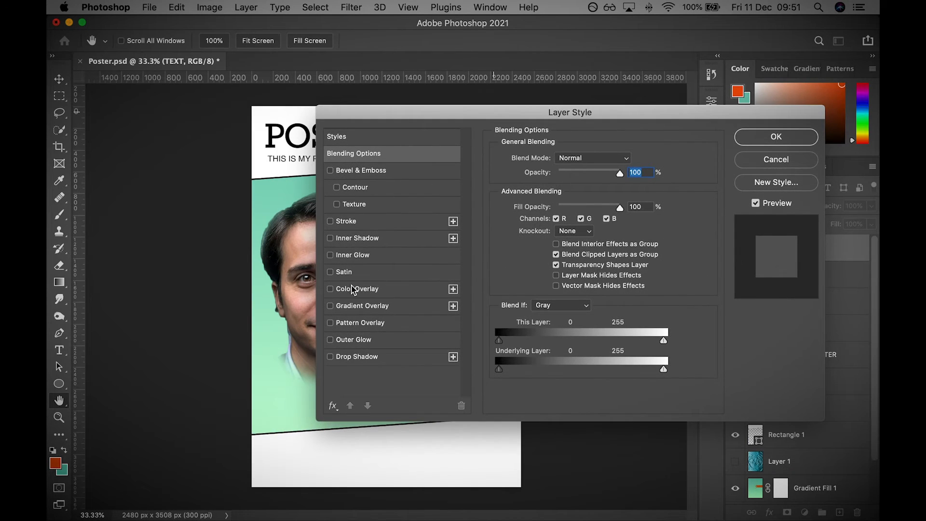
{"action": "left_click", "coordinate": [330, 356]}
{"action": "left_click", "coordinate": [397, 357]}
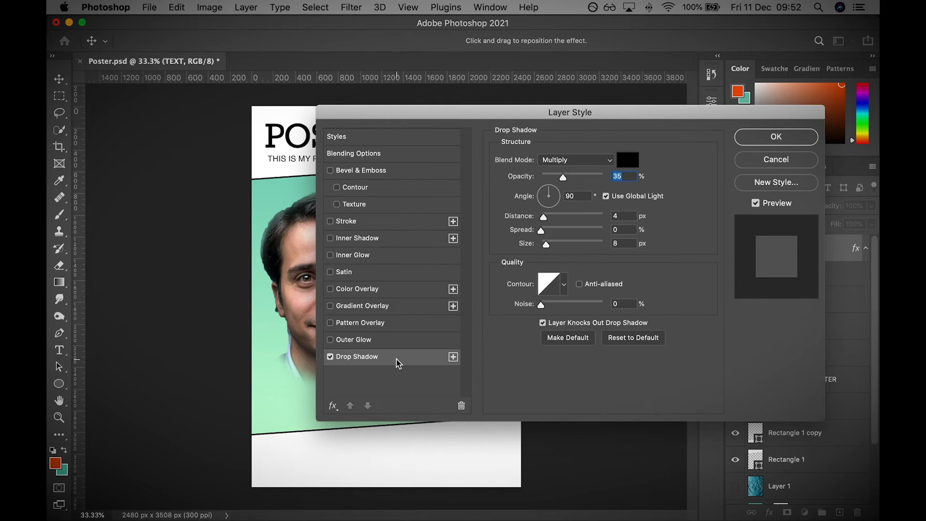
{"action": "left_click_drag", "start_coordinate": [696, 103], "coordinate": [830, 103]}
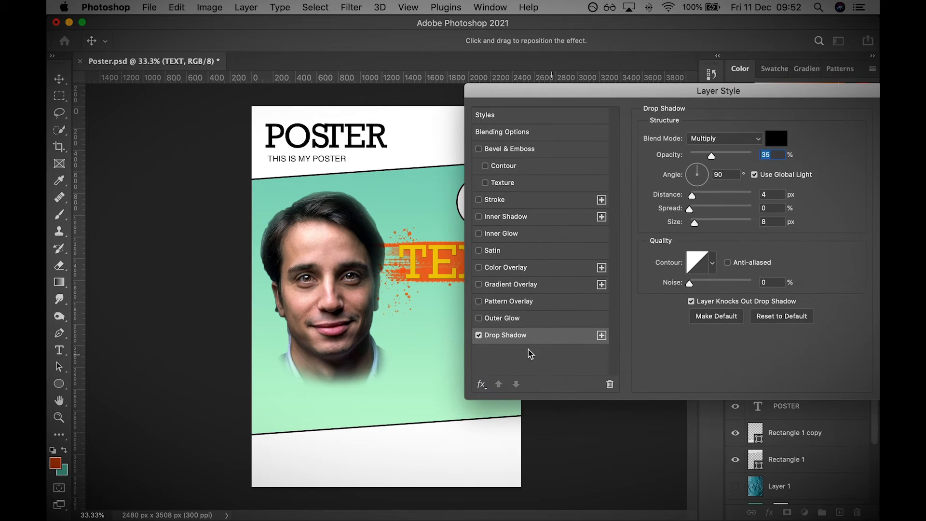
{"action": "left_click", "coordinate": [479, 336]}
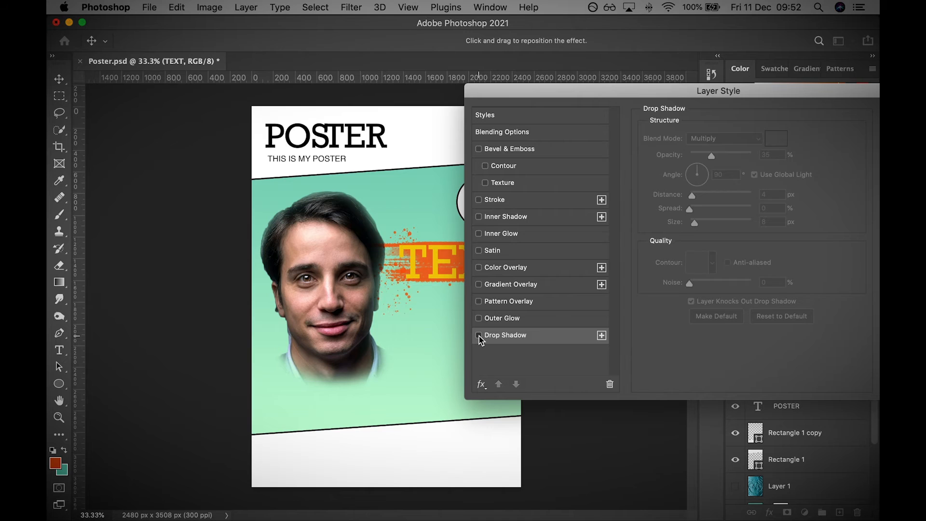
{"action": "left_click", "coordinate": [479, 336]}
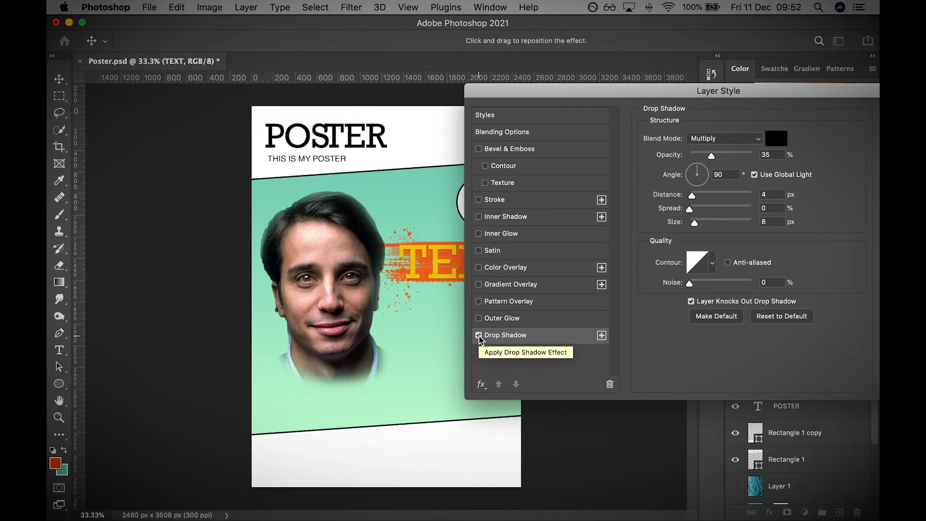
Try the Inner Shadow, Inner Glow and Stroke effects on the TEXT layer one at a time.
{"action": "left_click", "coordinate": [479, 217]}
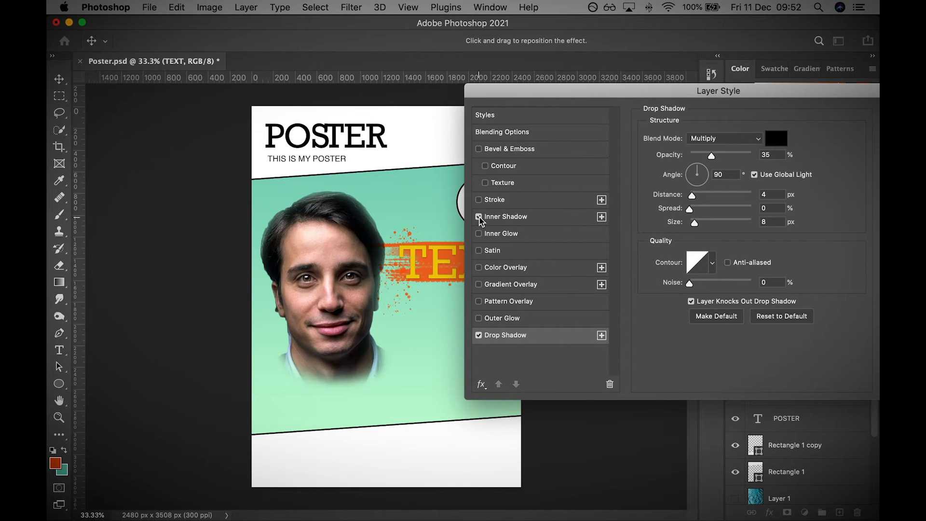
{"action": "left_click", "coordinate": [479, 217]}
{"action": "left_click", "coordinate": [479, 234]}
{"action": "left_click", "coordinate": [479, 233]}
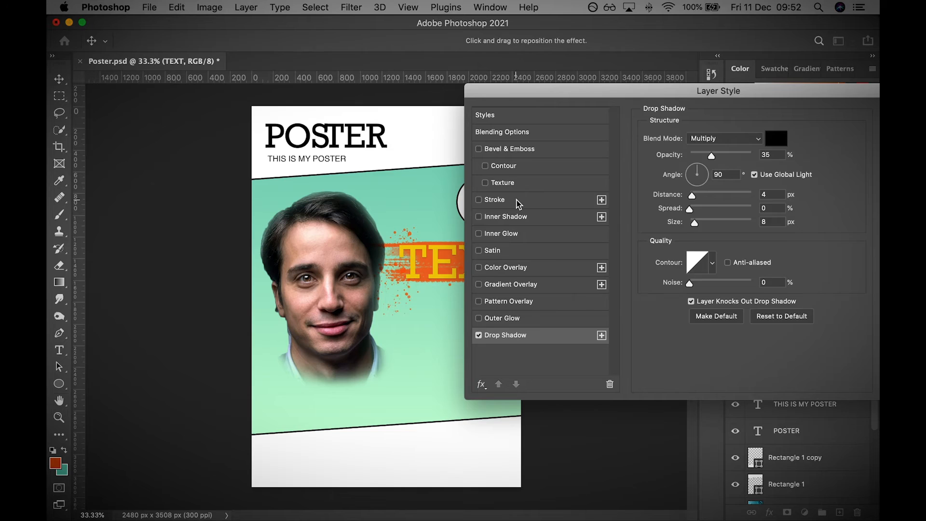
{"action": "left_click", "coordinate": [482, 202]}
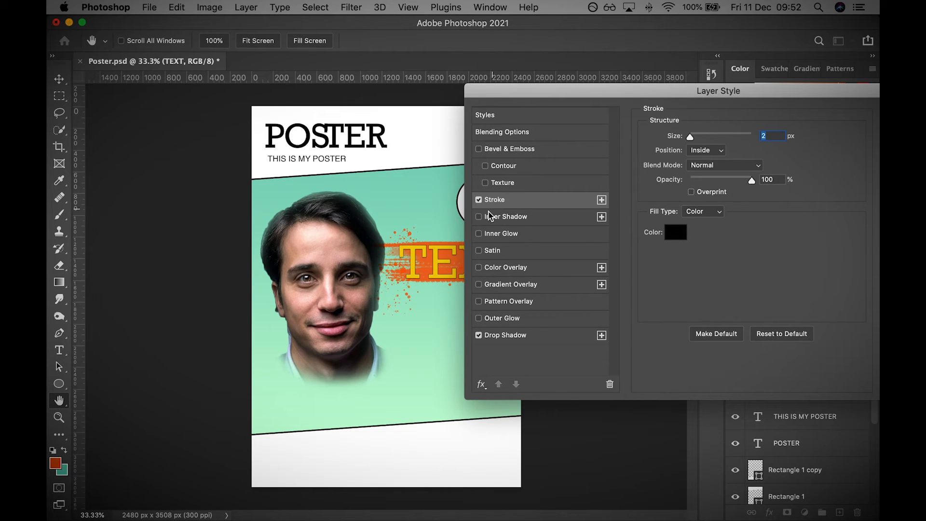
{"action": "left_click", "coordinate": [479, 201]}
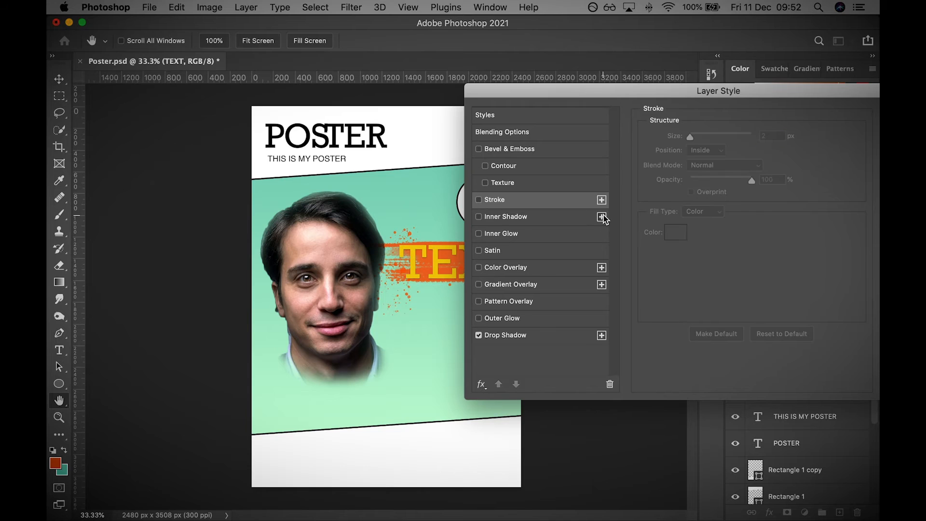
Try Bevel & Emboss with Texture on the TEXT layer, and switch off the Drop Shadow.
{"action": "left_click", "coordinate": [555, 150]}
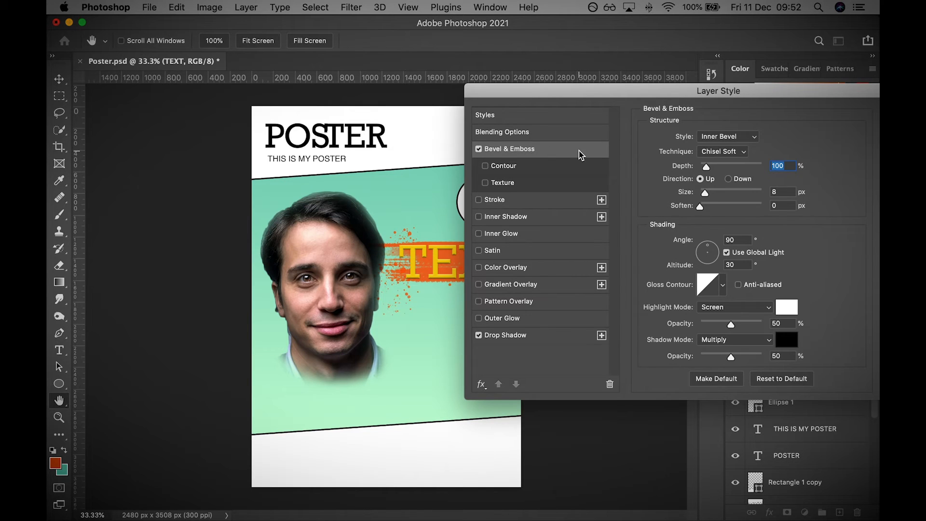
{"action": "left_click", "coordinate": [485, 183]}
{"action": "left_click", "coordinate": [485, 184]}
{"action": "left_click", "coordinate": [486, 167]}
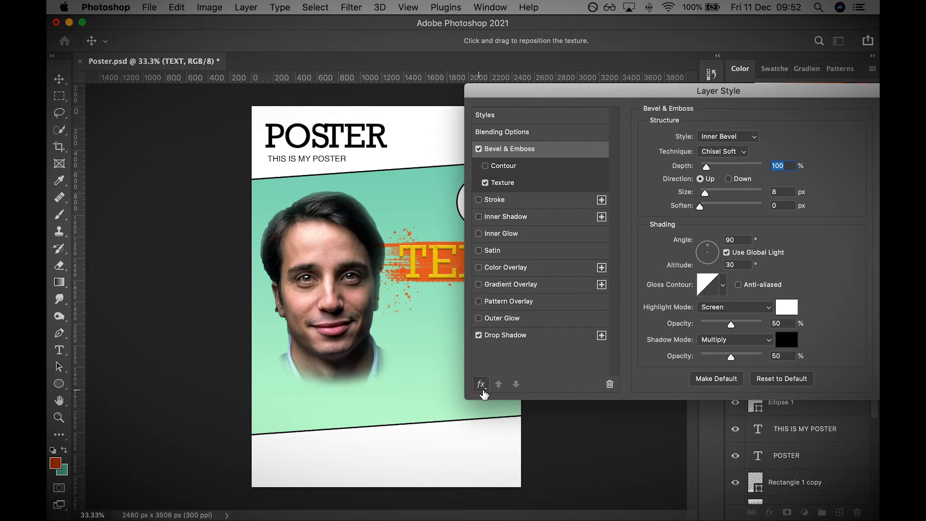
{"action": "left_click", "coordinate": [479, 337]}
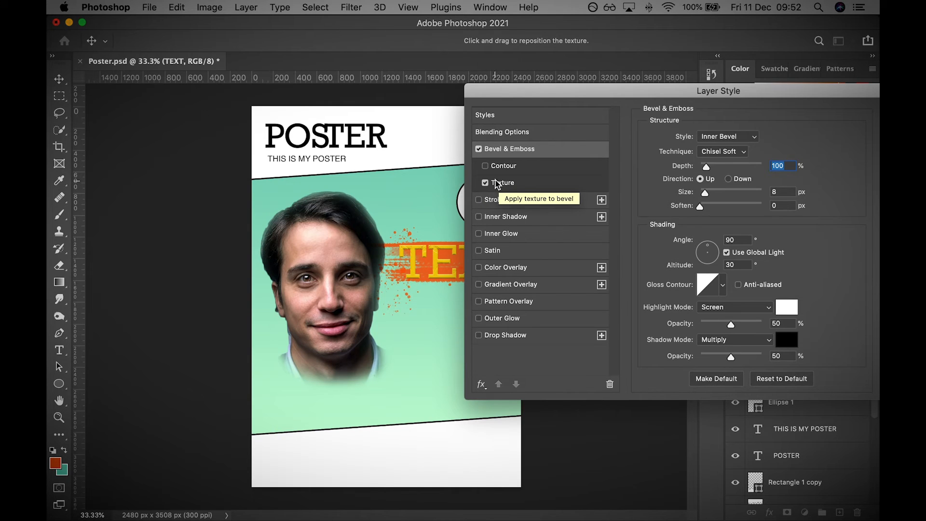
{"action": "left_click", "coordinate": [479, 148]}
{"action": "left_click", "coordinate": [485, 183]}
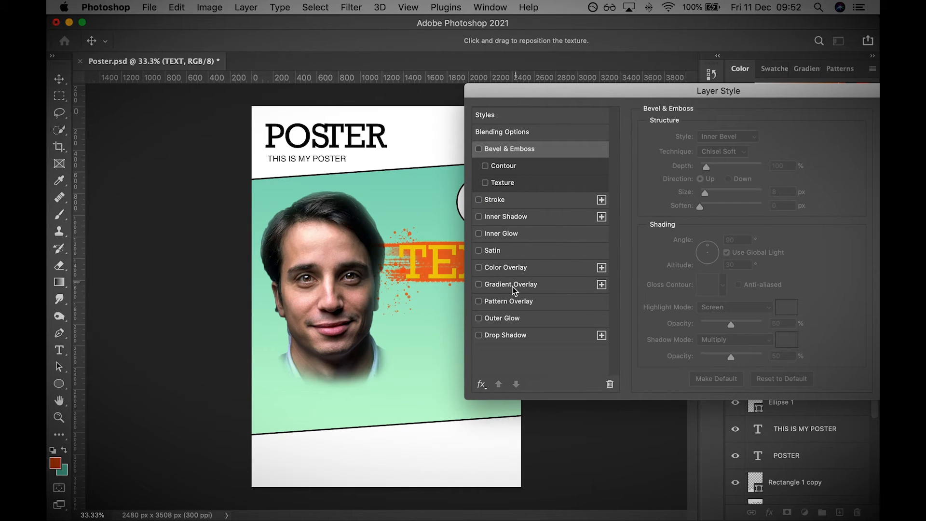
Enable Drop Shadow on the TEXT layer with a 91° angle and close the layer style settings.
{"action": "left_click", "coordinate": [479, 334]}
{"action": "left_click", "coordinate": [557, 336]}
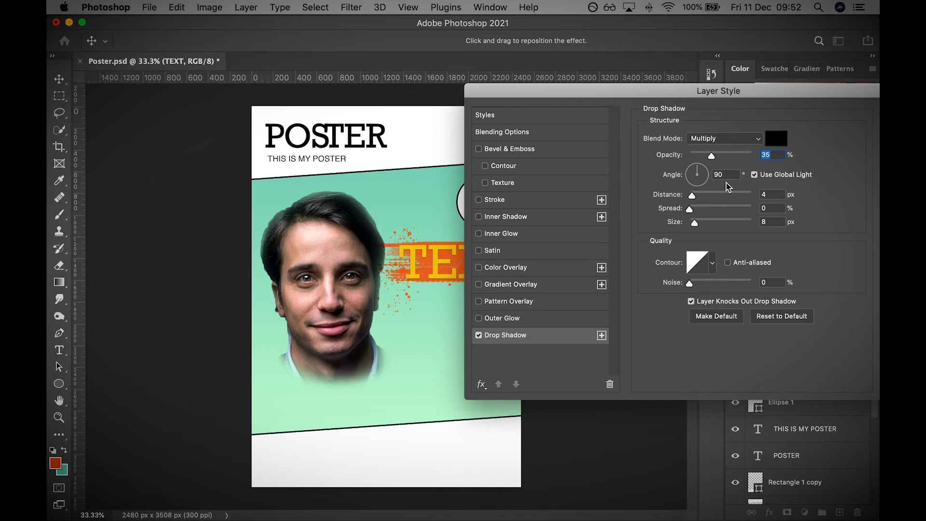
{"action": "left_click_drag", "start_coordinate": [700, 177], "coordinate": [695, 117]}
{"action": "left_click_drag", "start_coordinate": [676, 90], "coordinate": [488, 76]}
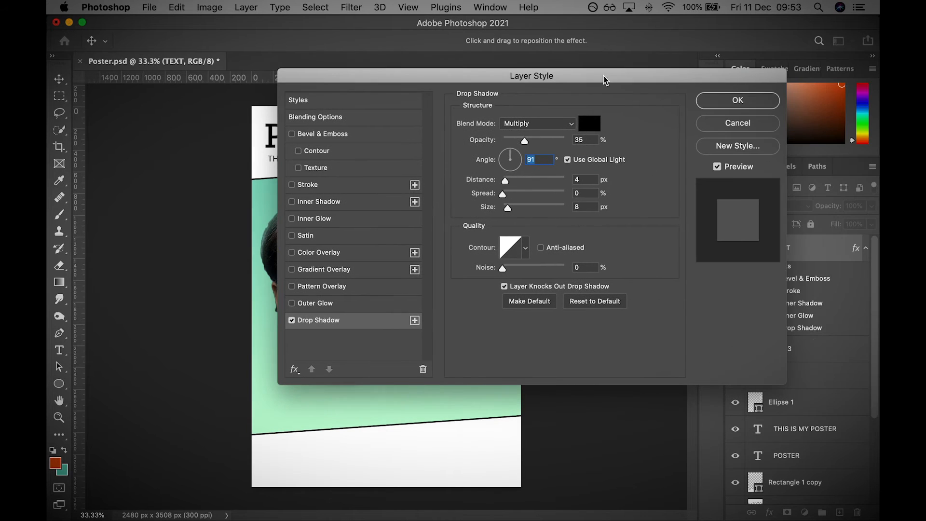
{"action": "left_click", "coordinate": [748, 124]}
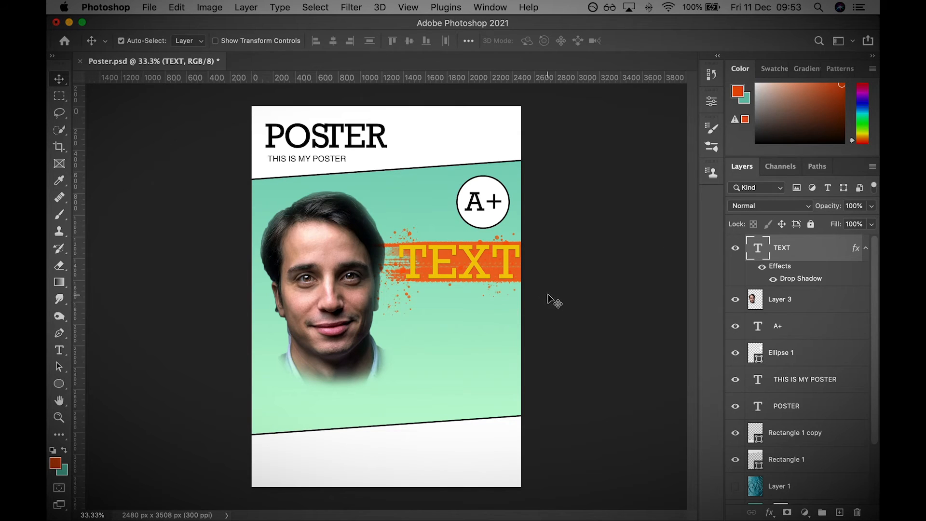
Try Bevel & Emboss with Texture on the Ellipse 1 badge layer, switch both off and close the layer style settings.
{"action": "left_click", "coordinate": [774, 359]}
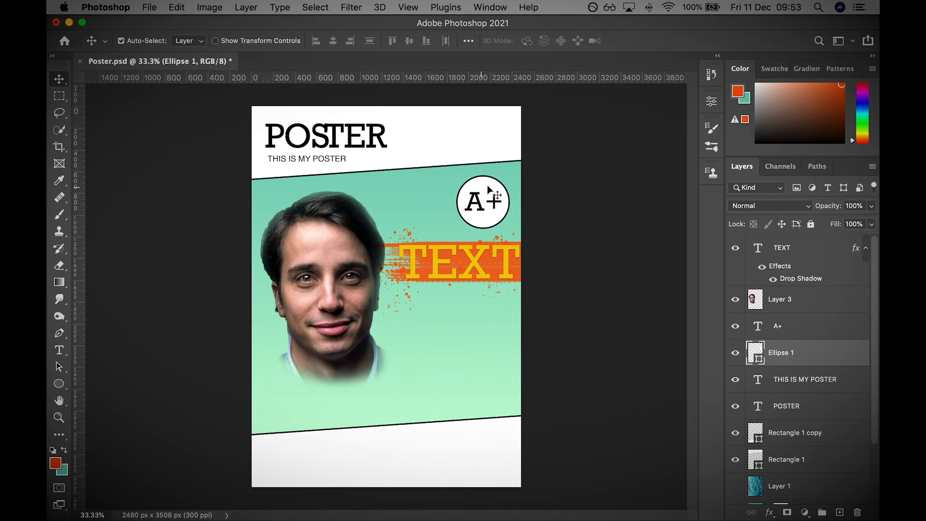
{"action": "right_click", "coordinate": [818, 354]}
{"action": "left_click", "coordinate": [735, 361]}
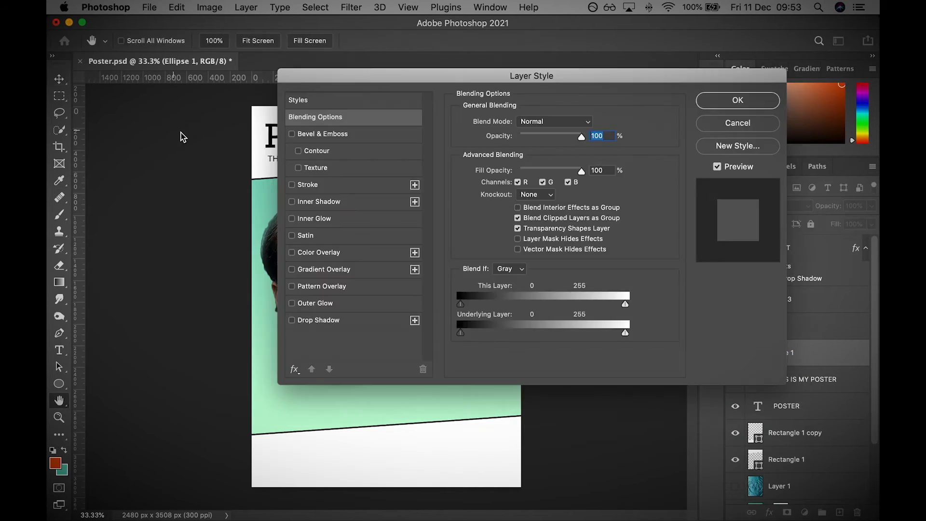
{"action": "left_click_drag", "start_coordinate": [402, 76], "coordinate": [445, 237]}
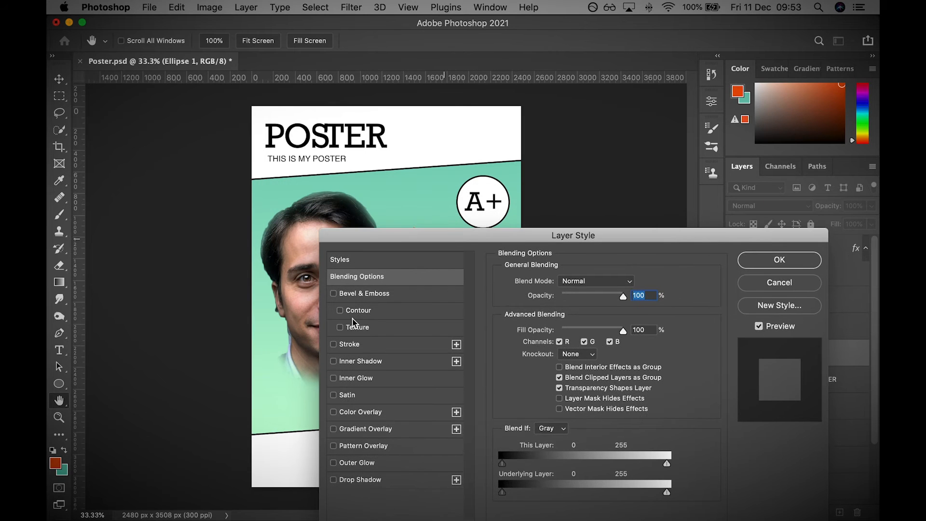
{"action": "left_click", "coordinate": [333, 294]}
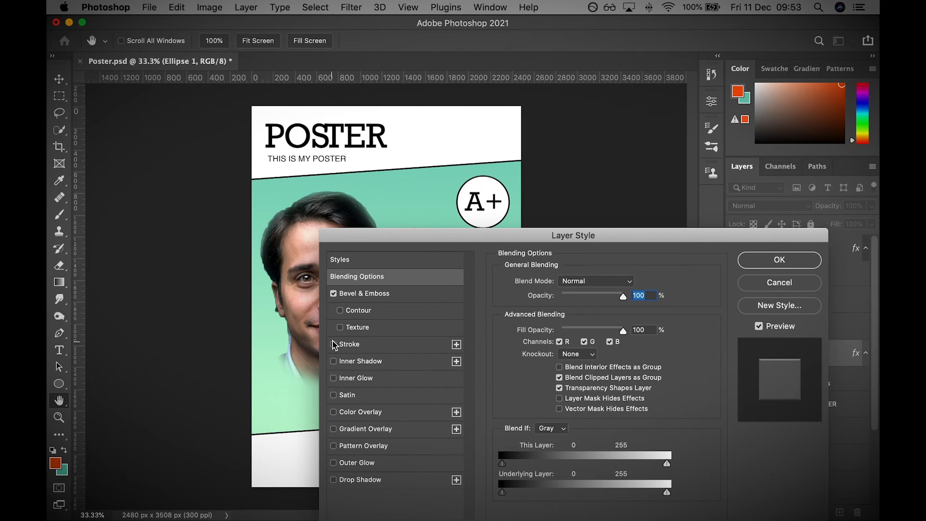
{"action": "left_click", "coordinate": [340, 327]}
{"action": "left_click", "coordinate": [339, 326]}
{"action": "left_click", "coordinate": [333, 294]}
{"action": "left_click", "coordinate": [791, 265]}
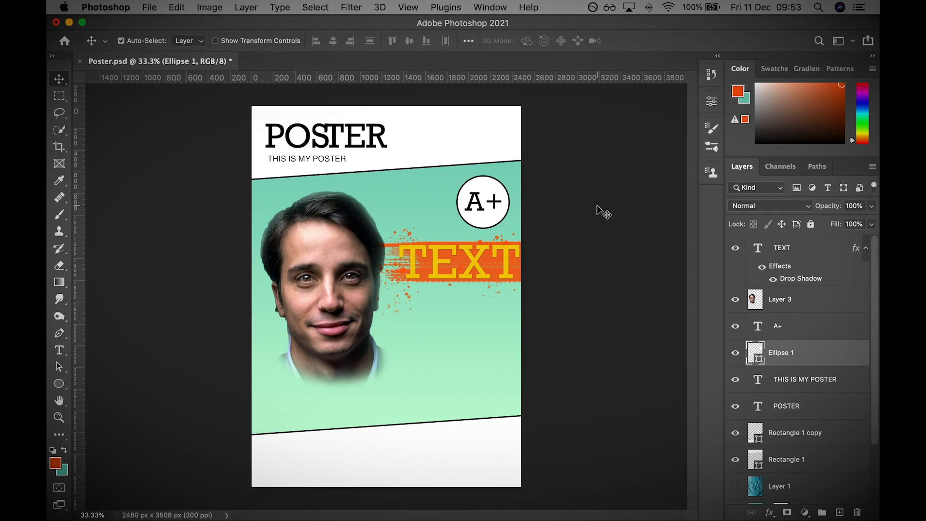
Try a 50-300mm Zoom Lens Flare at 100% brightness on the upper left of the hair in Layer 3, and undo it.
{"action": "left_click", "coordinate": [806, 305]}
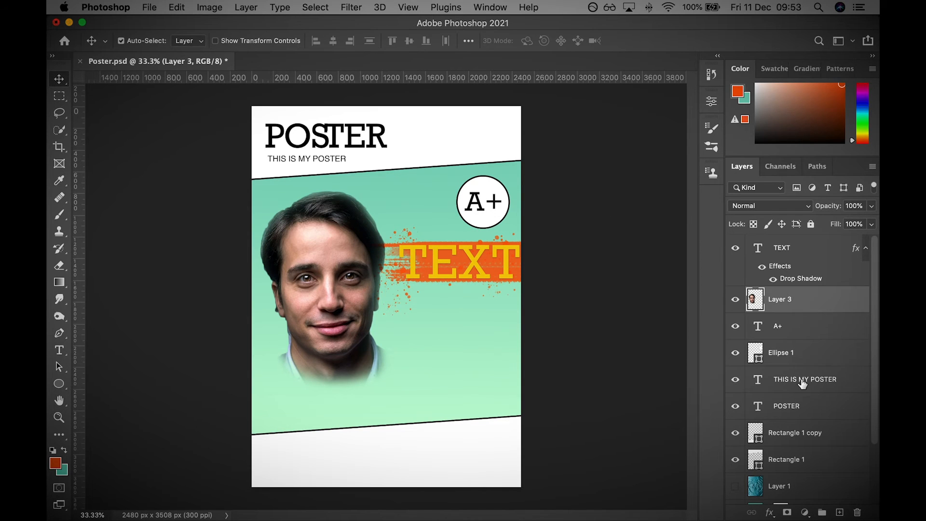
{"action": "left_click", "coordinate": [351, 7]}
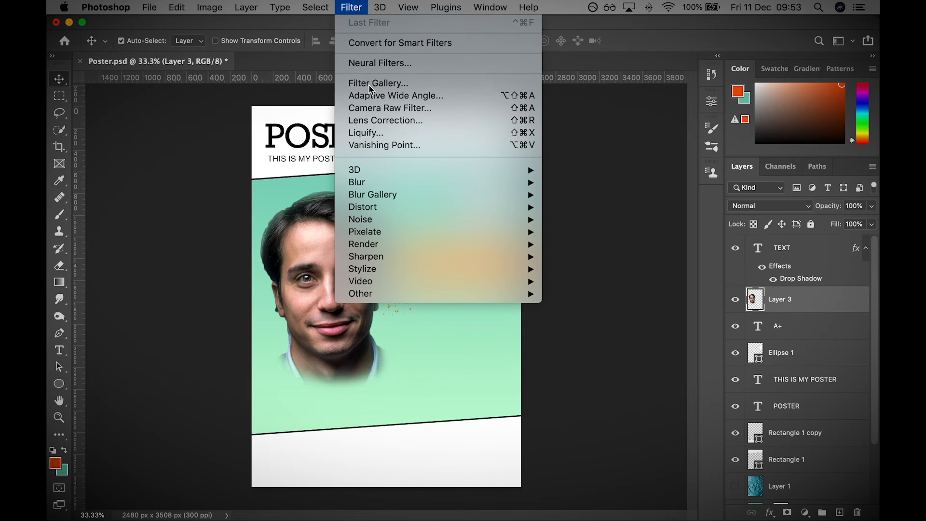
{"action": "key", "text": "Escape"}
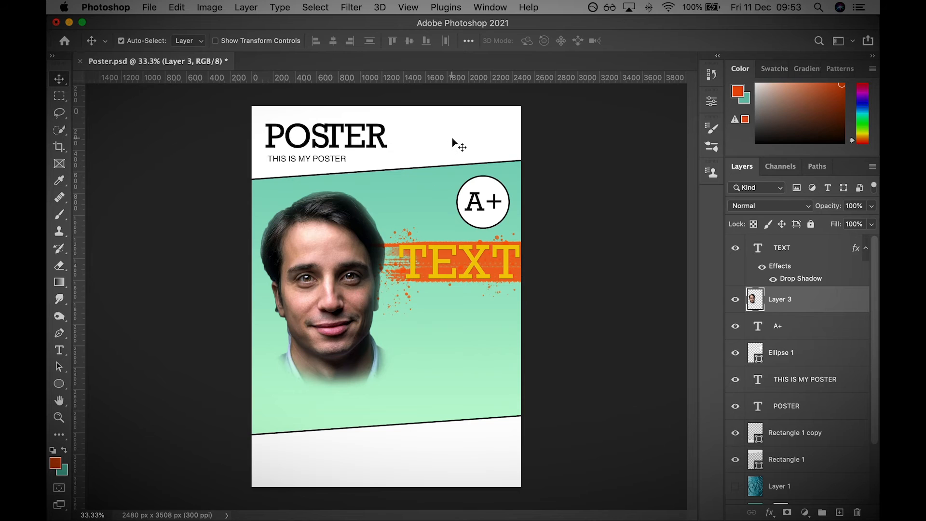
{"action": "left_click", "coordinate": [351, 7]}
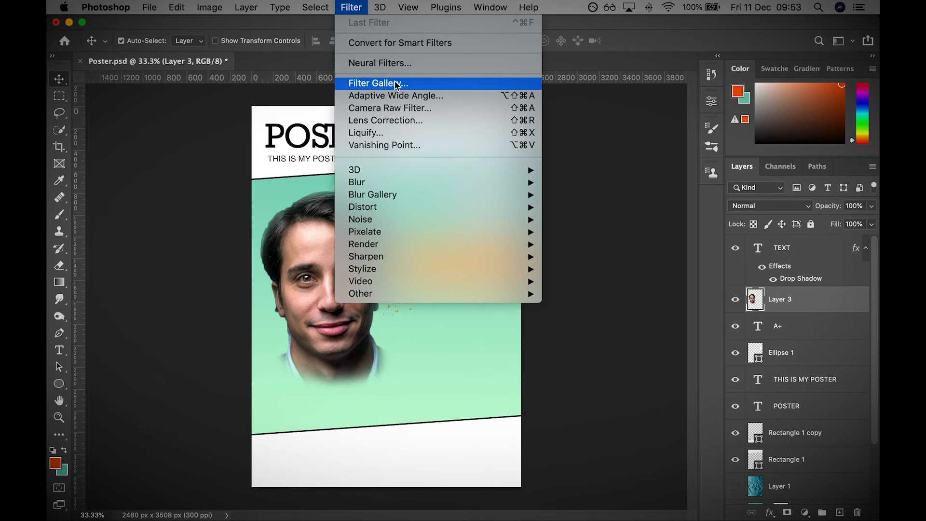
{"action": "mouse_move", "coordinate": [399, 186]}
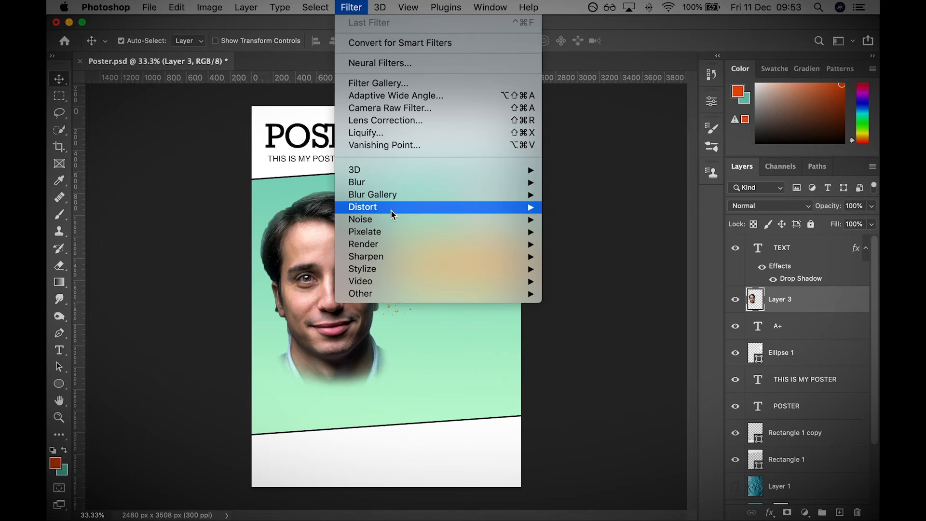
{"action": "mouse_move", "coordinate": [395, 238]}
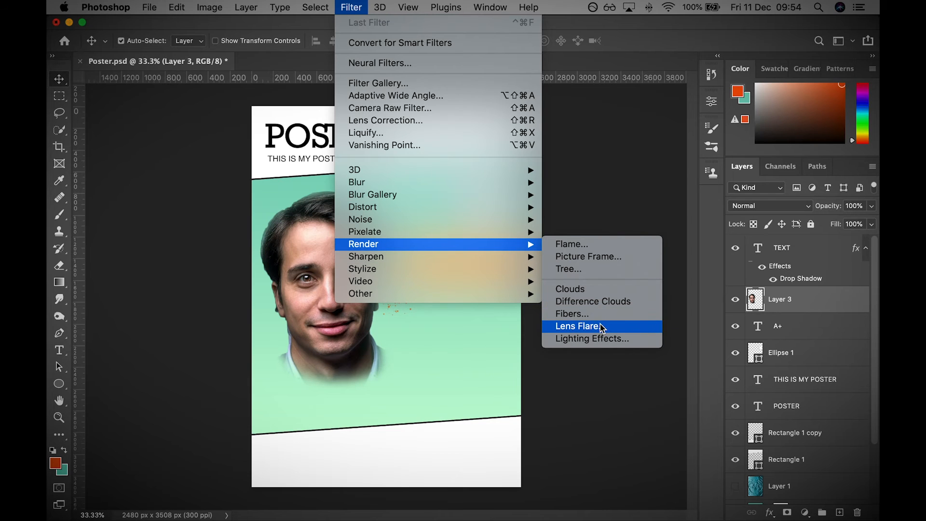
{"action": "left_click", "coordinate": [604, 328]}
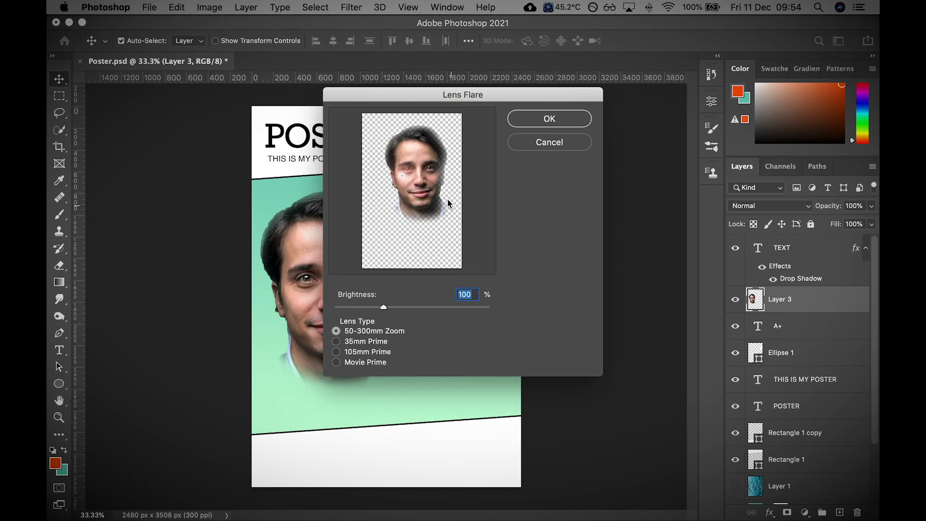
{"action": "left_click_drag", "start_coordinate": [402, 175], "coordinate": [397, 140]}
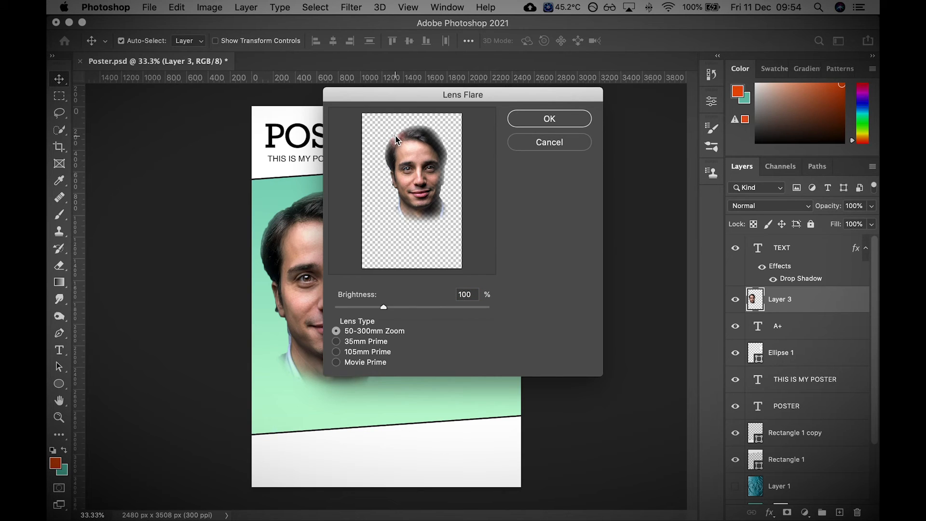
{"action": "left_click", "coordinate": [551, 119]}
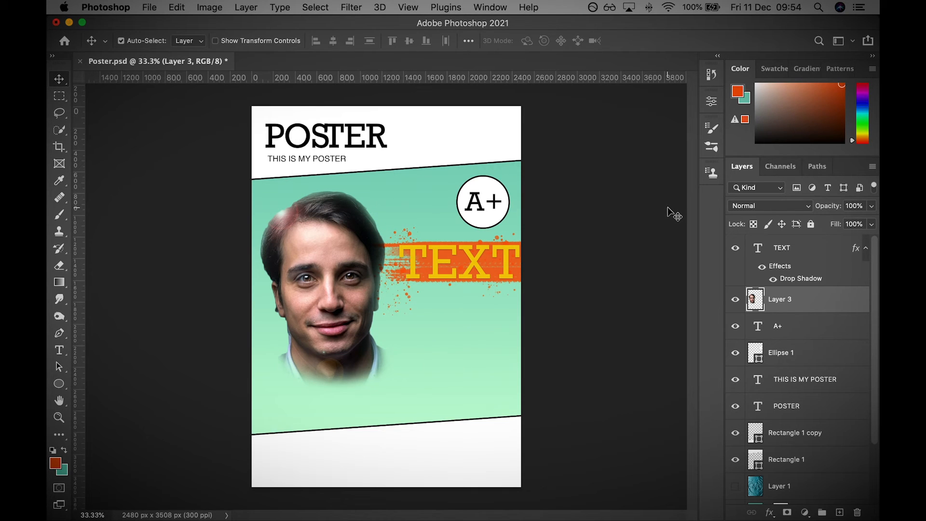
{"action": "key", "text": "super+z"}
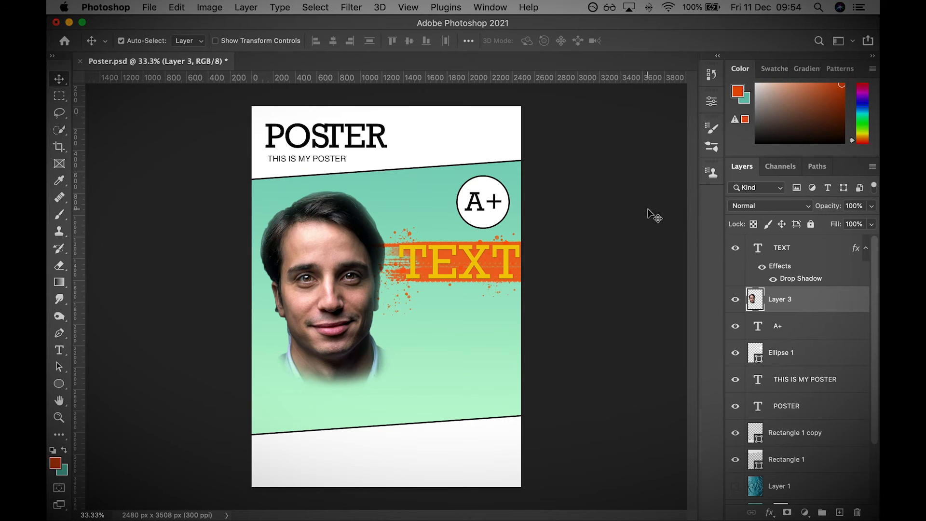
Open the Filter Gallery for the portrait on Layer 3 and preview the Colored Pencil filter from the Artistic group.
{"action": "left_click", "coordinate": [365, 6]}
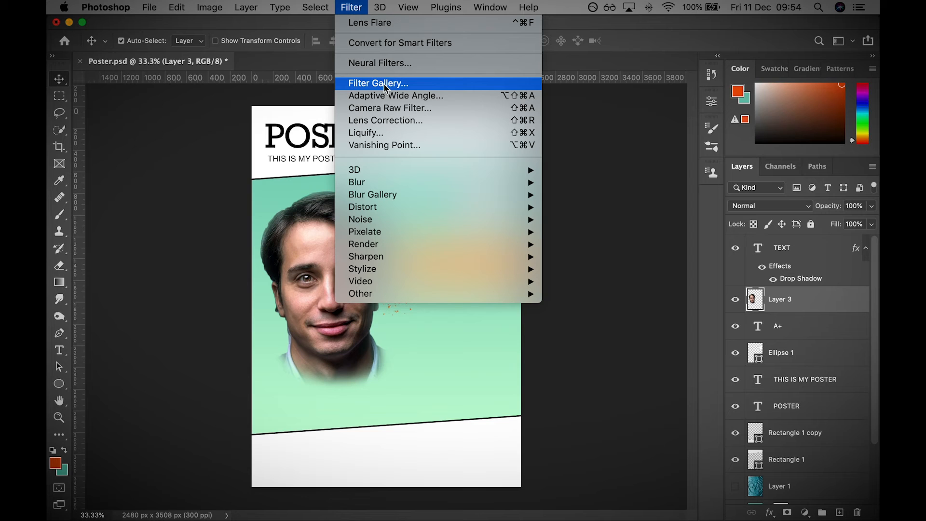
{"action": "key", "text": "ctrl+alt+super+f"}
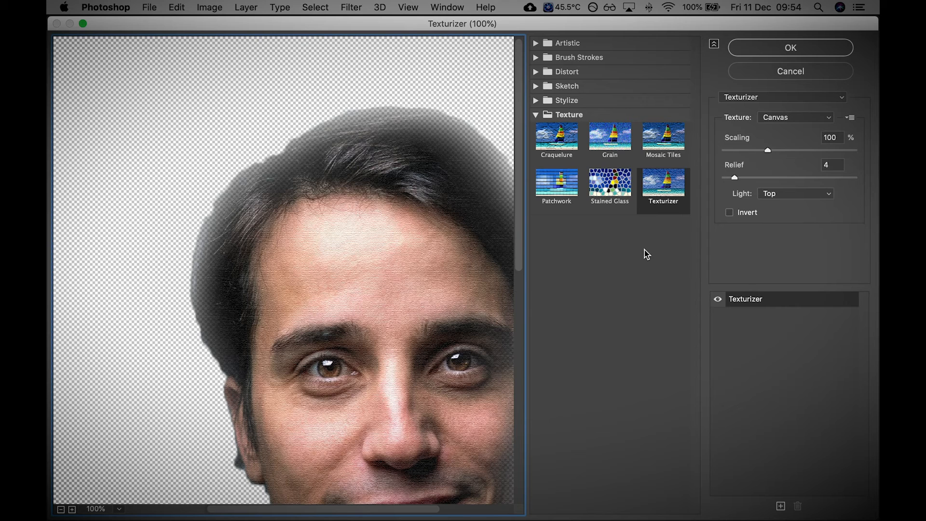
{"action": "left_click", "coordinate": [535, 114]}
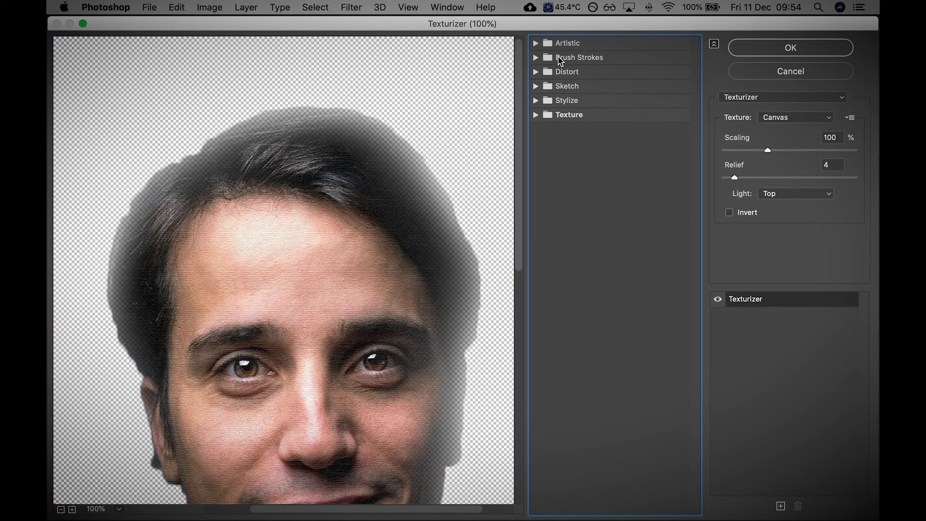
{"action": "left_click", "coordinate": [563, 44]}
{"action": "left_click", "coordinate": [558, 73]}
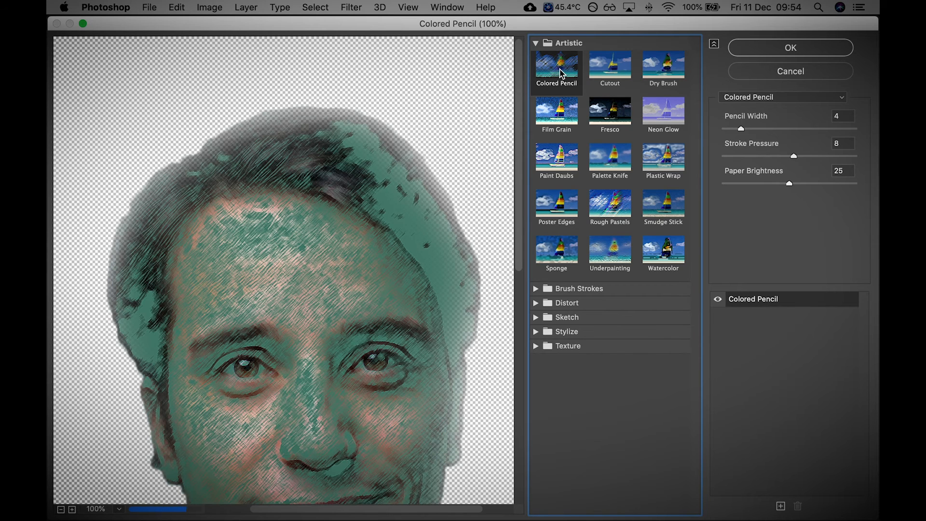
Try the Artistic filters Cutout and Paint Daubs on the portrait, comparing the face with and without Paint Daubs.
{"action": "left_click", "coordinate": [617, 77]}
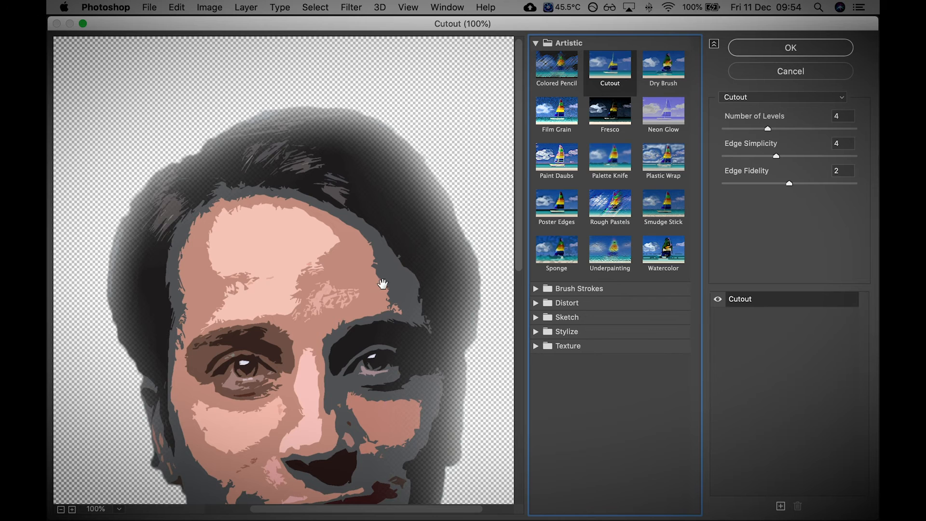
{"action": "scroll", "coordinate": [384, 281], "scroll_direction": "down", "scroll_amount": 5}
{"action": "scroll", "coordinate": [383, 282], "scroll_direction": "up", "scroll_amount": 5}
{"action": "scroll", "coordinate": [384, 282], "scroll_direction": "down", "scroll_amount": 5}
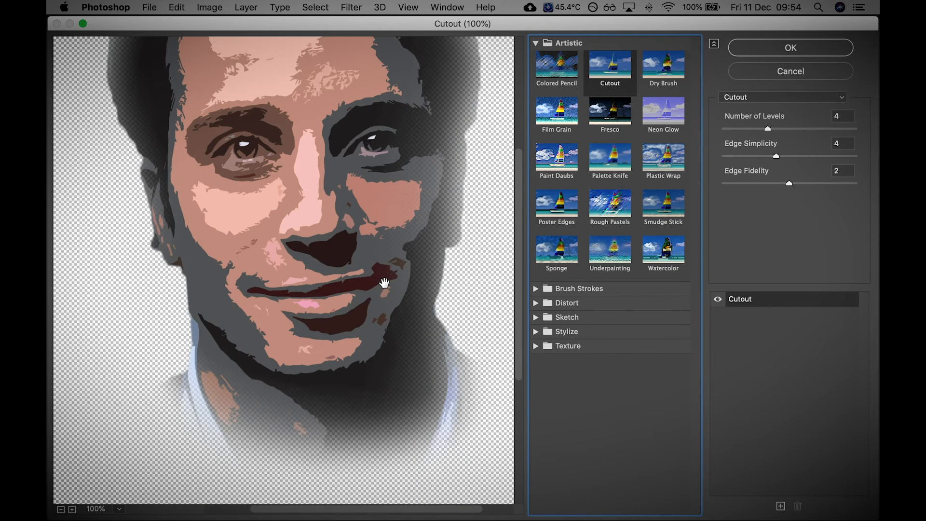
{"action": "scroll", "coordinate": [384, 283], "scroll_direction": "up", "scroll_amount": 5}
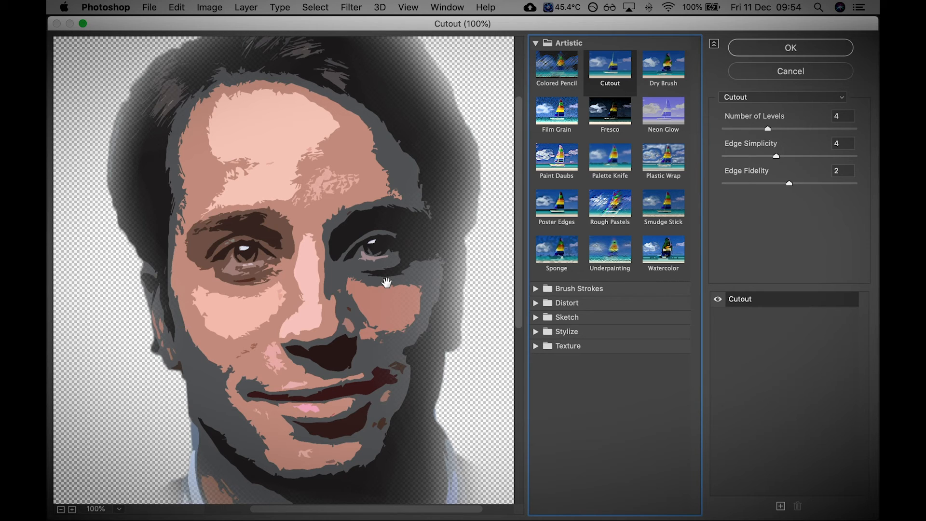
{"action": "left_click", "coordinate": [561, 167]}
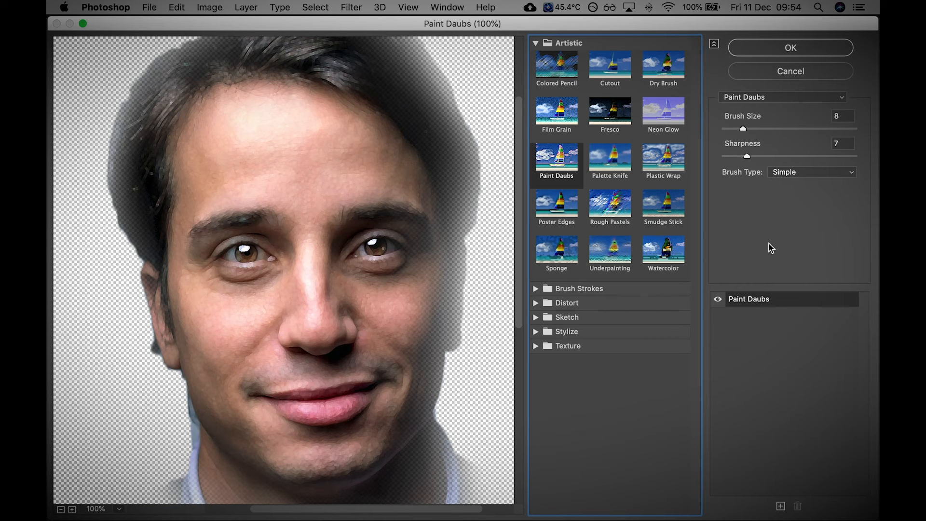
{"action": "left_click", "coordinate": [717, 300]}
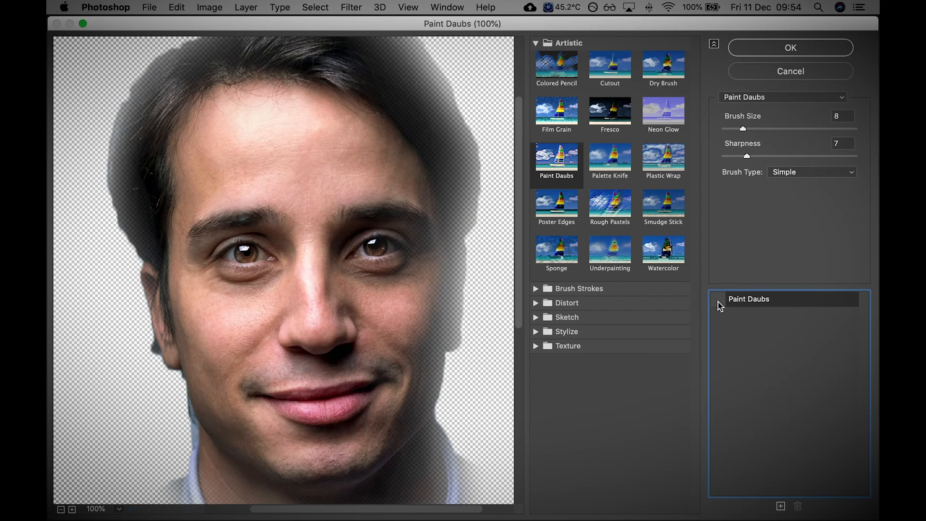
{"action": "left_click", "coordinate": [718, 300]}
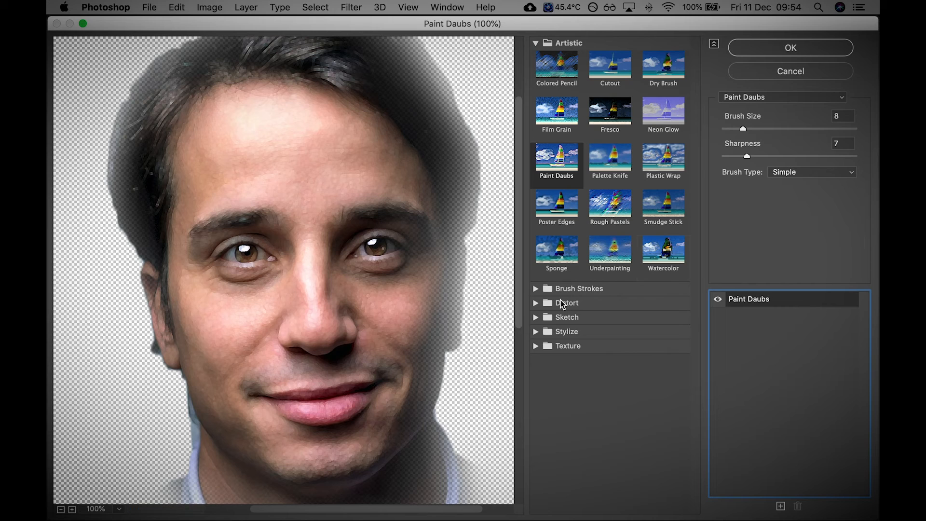
Try the Sprayed Strokes filter from Brush Strokes and the Glowing Edges filter from Stylize on the portrait.
{"action": "left_click", "coordinate": [536, 290]}
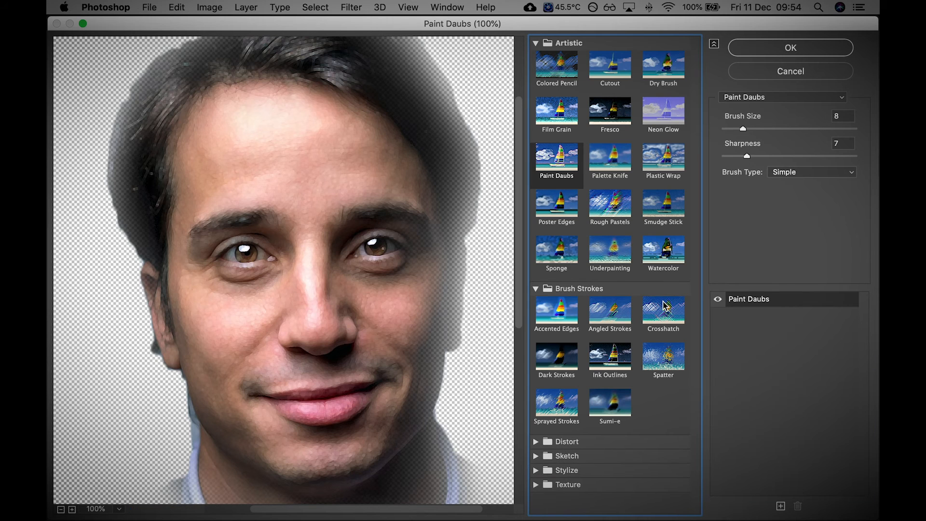
{"action": "left_click", "coordinate": [559, 404]}
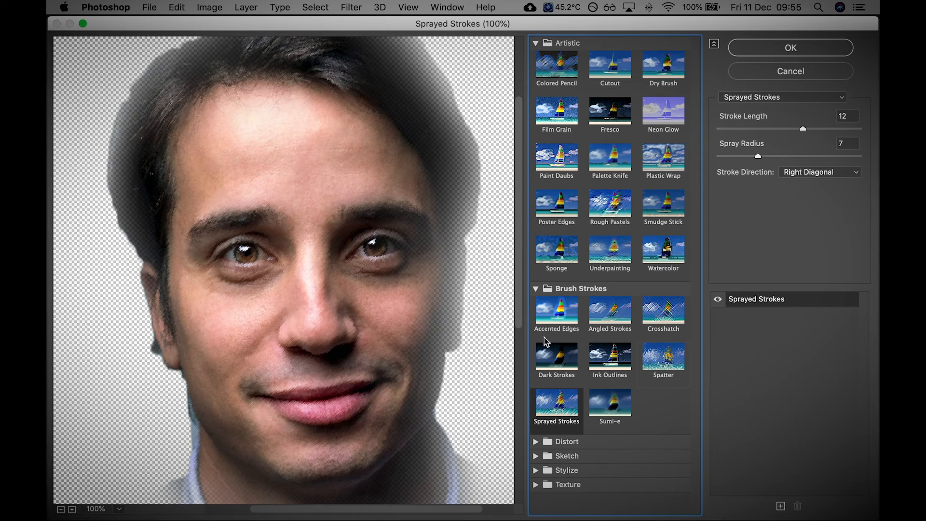
{"action": "left_click", "coordinate": [536, 43]}
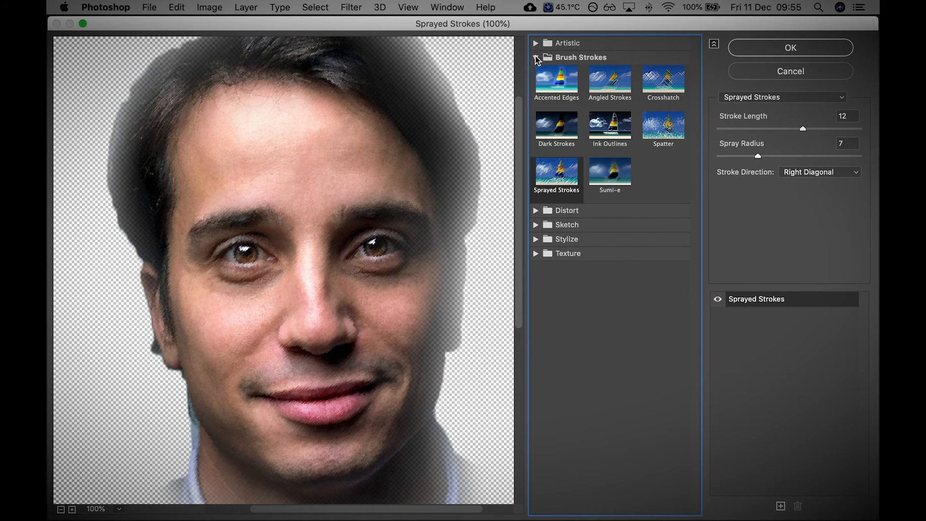
{"action": "left_click", "coordinate": [537, 58]}
{"action": "left_click", "coordinate": [536, 101]}
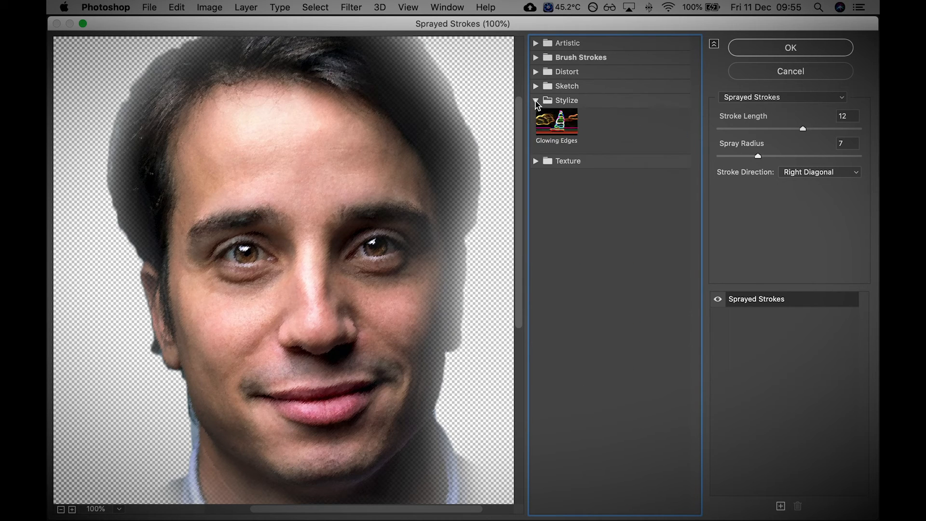
{"action": "left_click", "coordinate": [555, 123]}
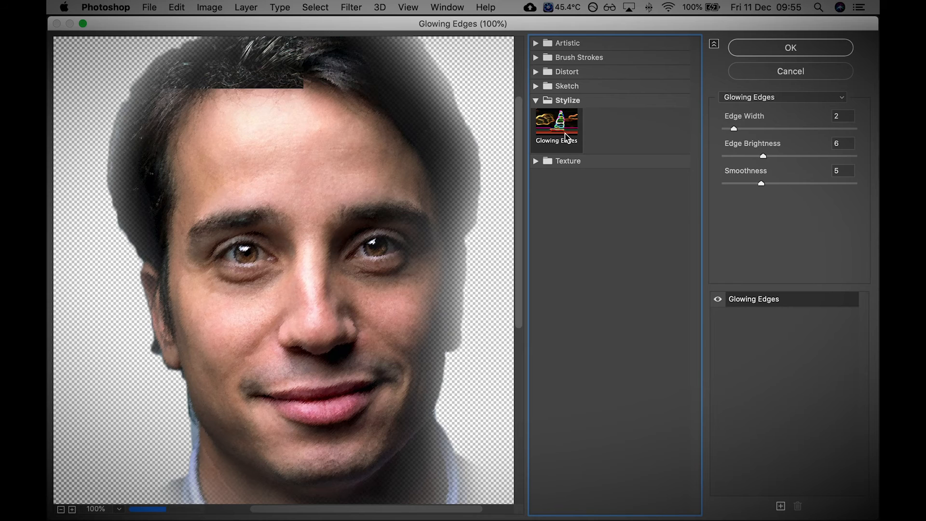
{"action": "left_click", "coordinate": [536, 100]}
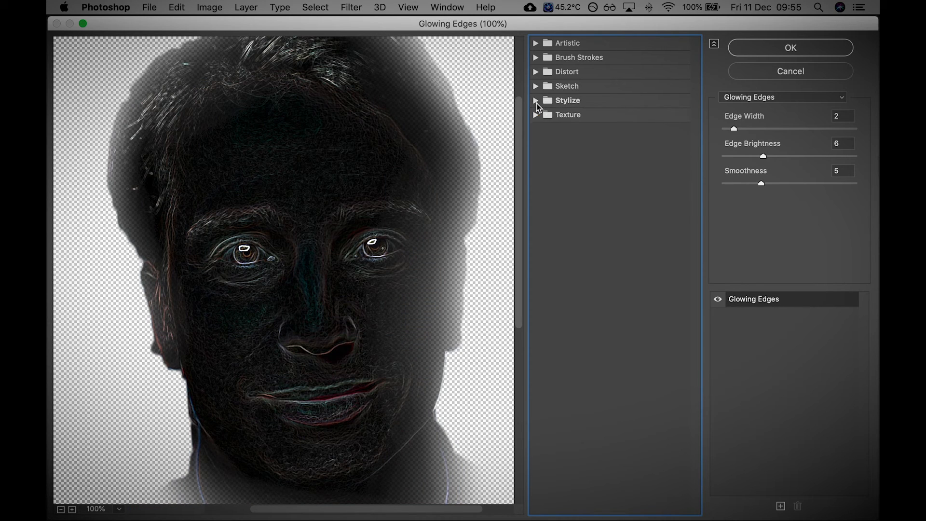
Preview the Texture filters Mosaic Tiles and Stained Glass on the portrait, and choose Texturizer.
{"action": "left_click", "coordinate": [535, 114]}
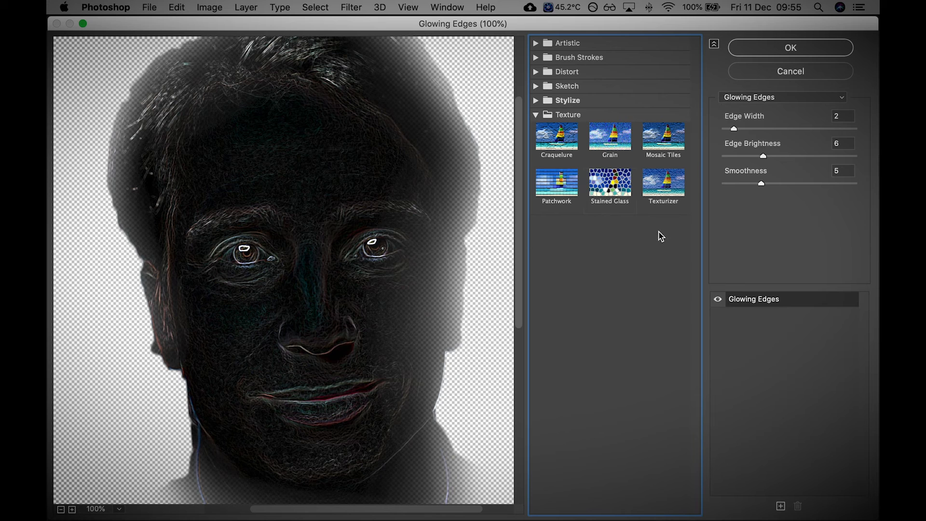
{"action": "left_click", "coordinate": [662, 140]}
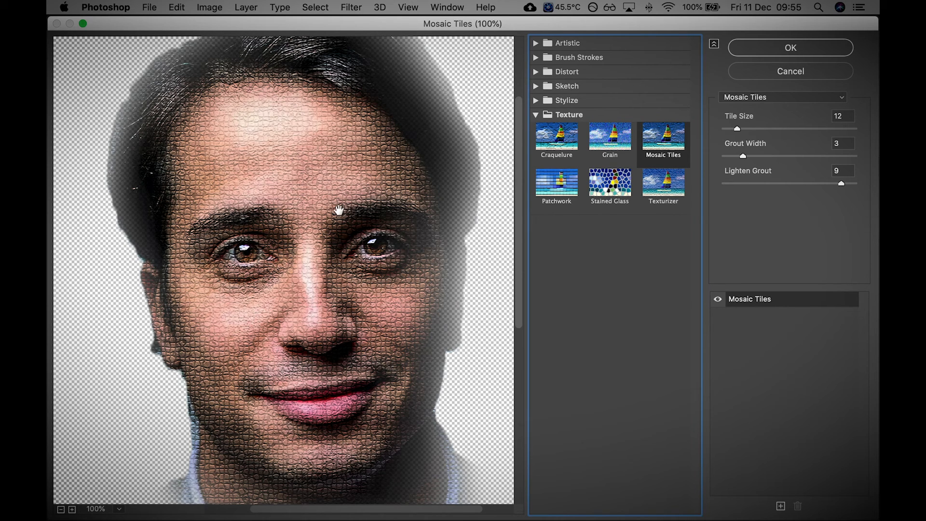
{"action": "left_click", "coordinate": [607, 195]}
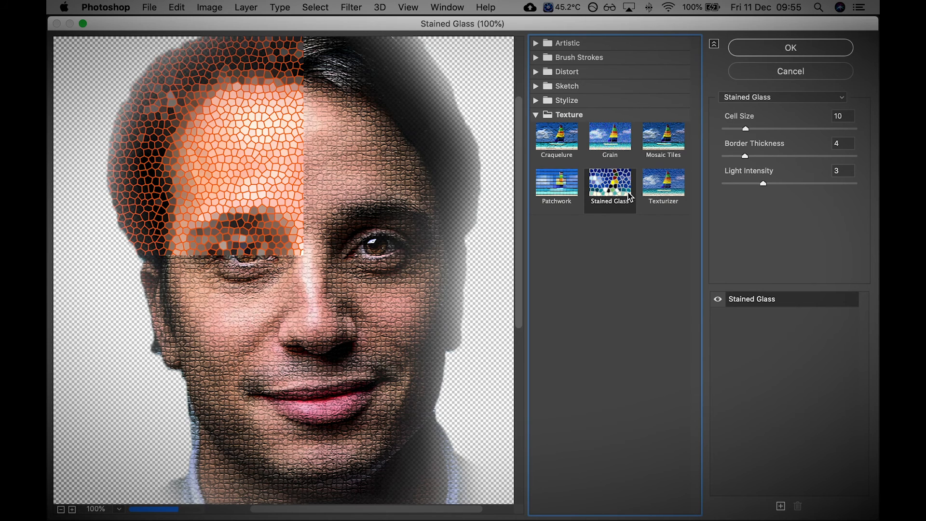
{"action": "left_click", "coordinate": [651, 194]}
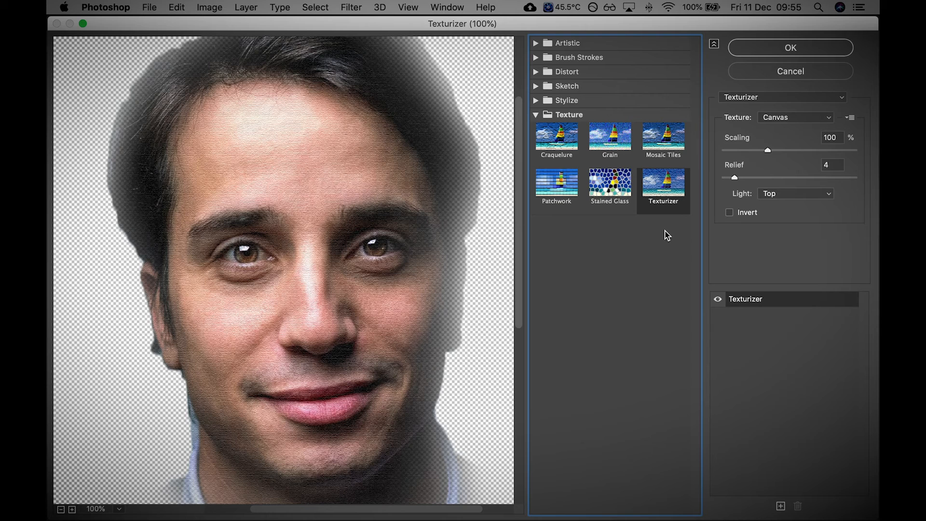
Compare the portrait with and without Texturizer, and try the Sketch filters Graphic Pen and Chalk & Charcoal.
{"action": "left_click", "coordinate": [717, 300]}
{"action": "left_click", "coordinate": [717, 301]}
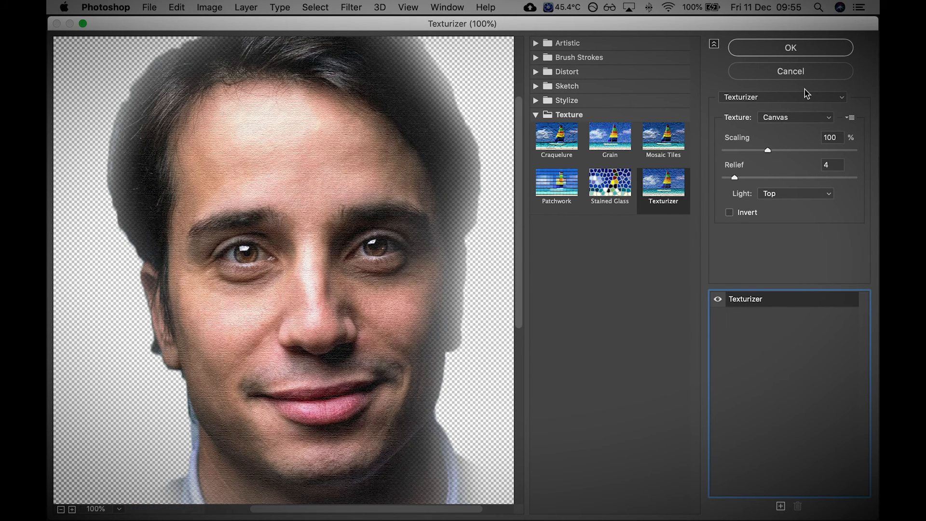
{"action": "left_click", "coordinate": [536, 101]}
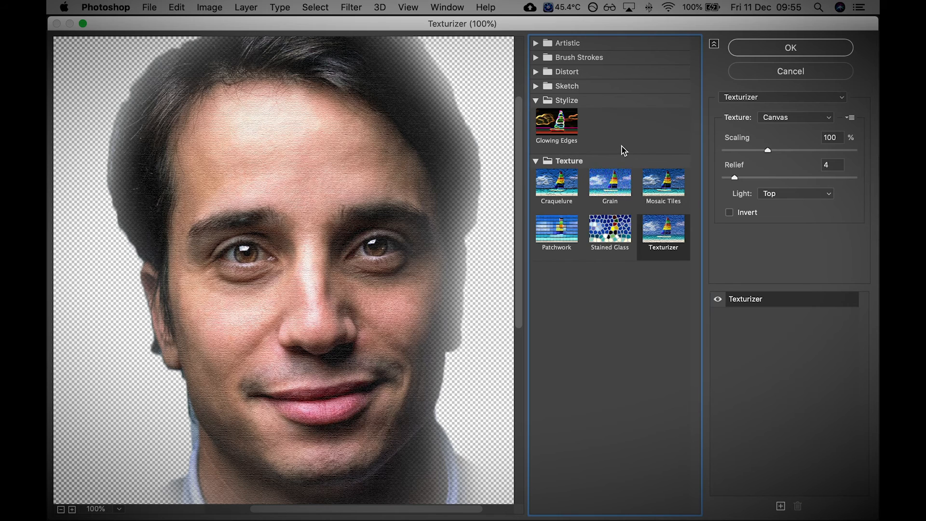
{"action": "left_click", "coordinate": [535, 87]}
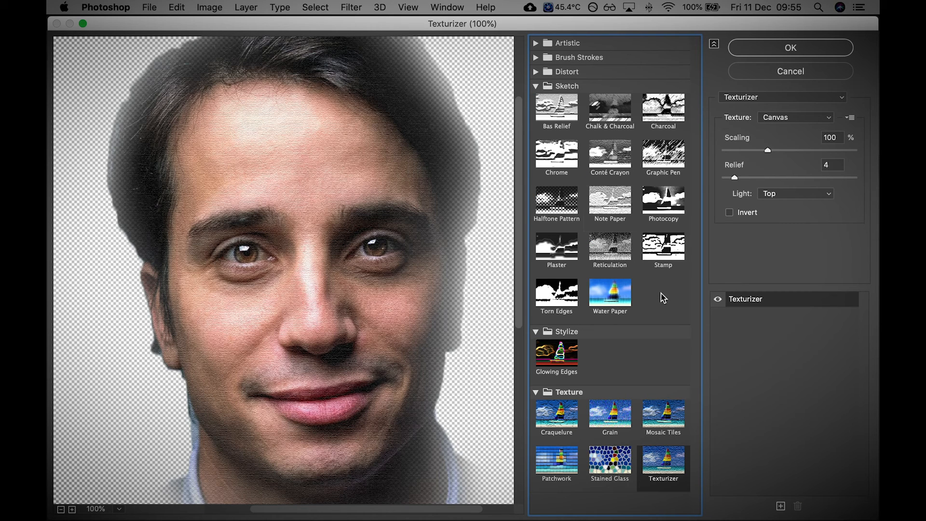
{"action": "left_click", "coordinate": [660, 162]}
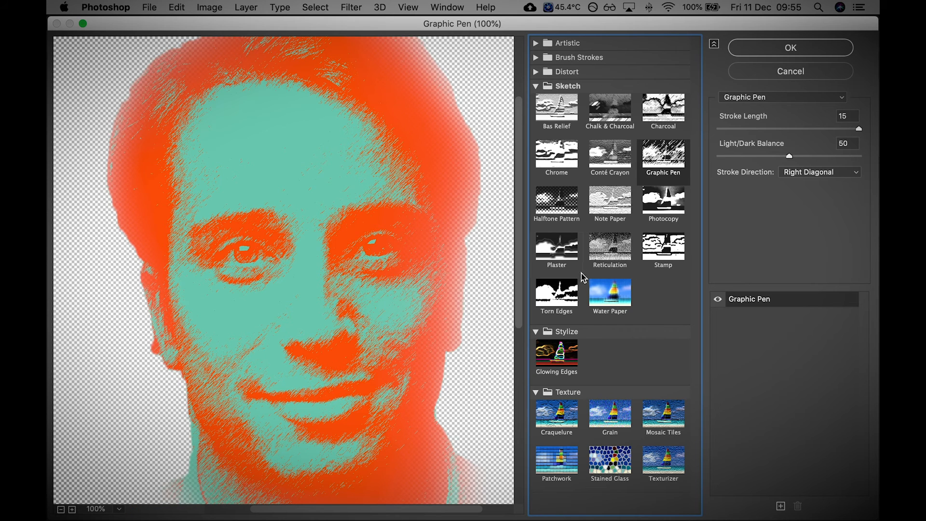
{"action": "left_click", "coordinate": [619, 110]}
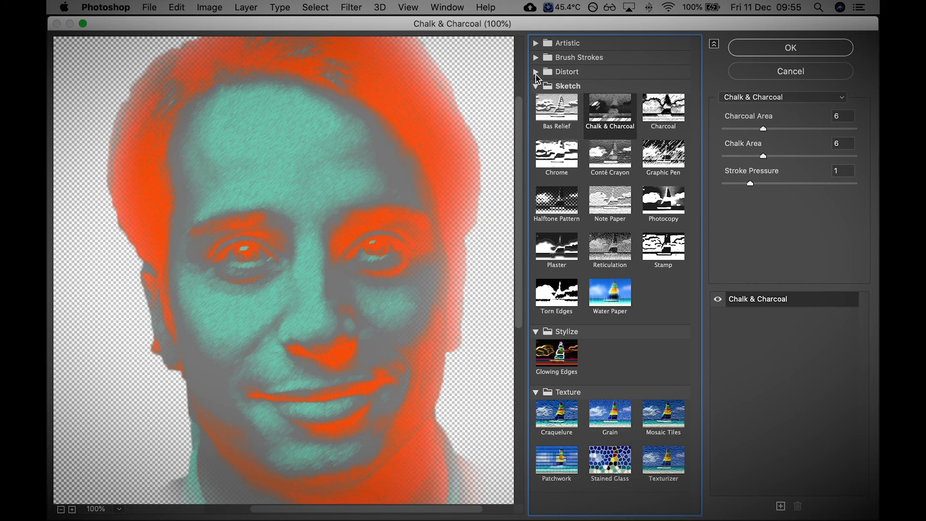
Try the Distort filters Ocean Ripple, Glass and Diffuse Glow on the portrait, and leave the Filter Gallery without applying any filter.
{"action": "left_click", "coordinate": [536, 75]}
{"action": "left_click", "coordinate": [659, 95]}
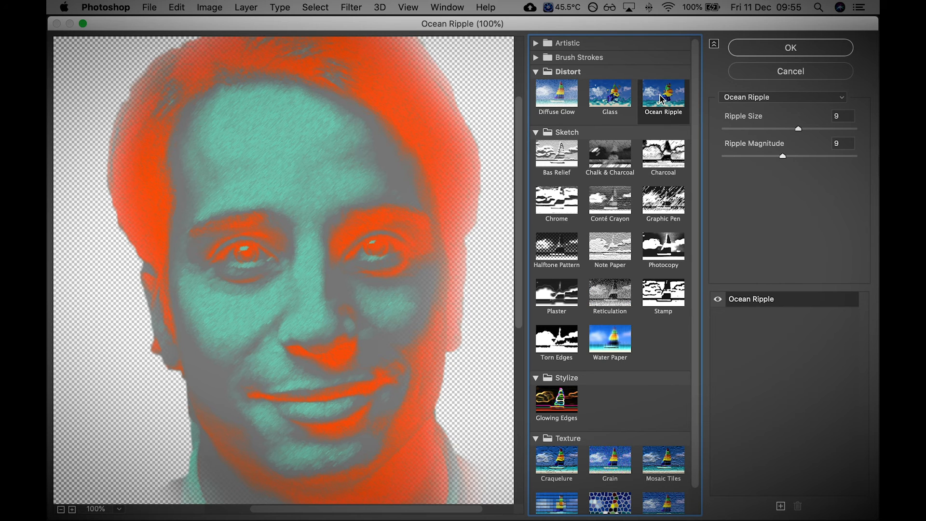
{"action": "left_click", "coordinate": [616, 99]}
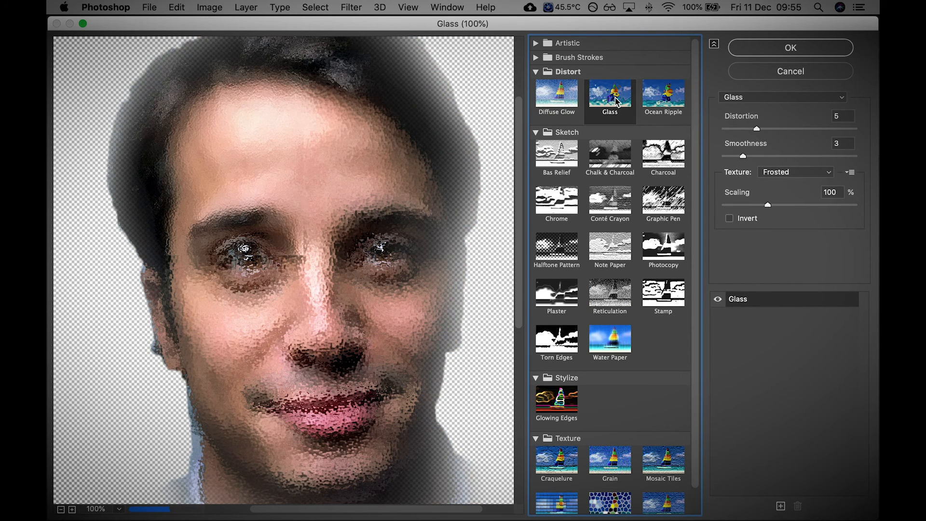
{"action": "left_click", "coordinate": [569, 106]}
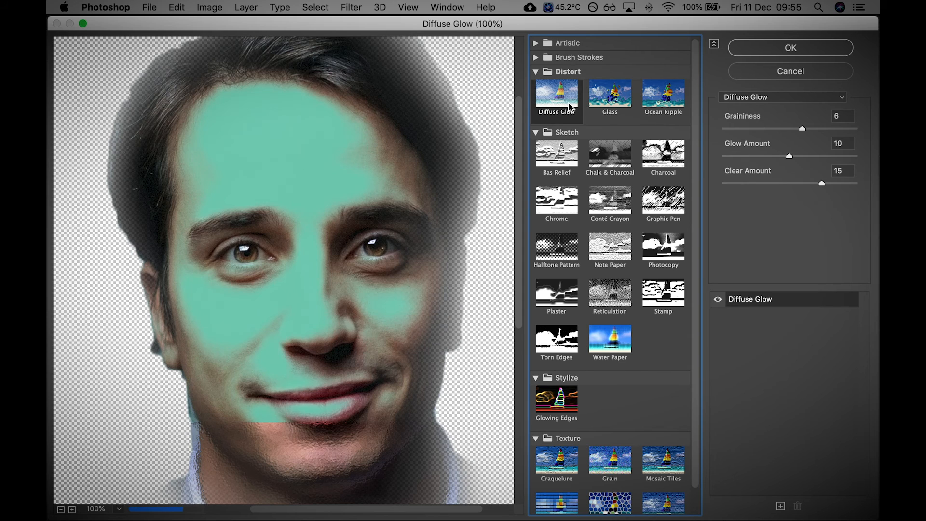
{"action": "left_click", "coordinate": [804, 71]}
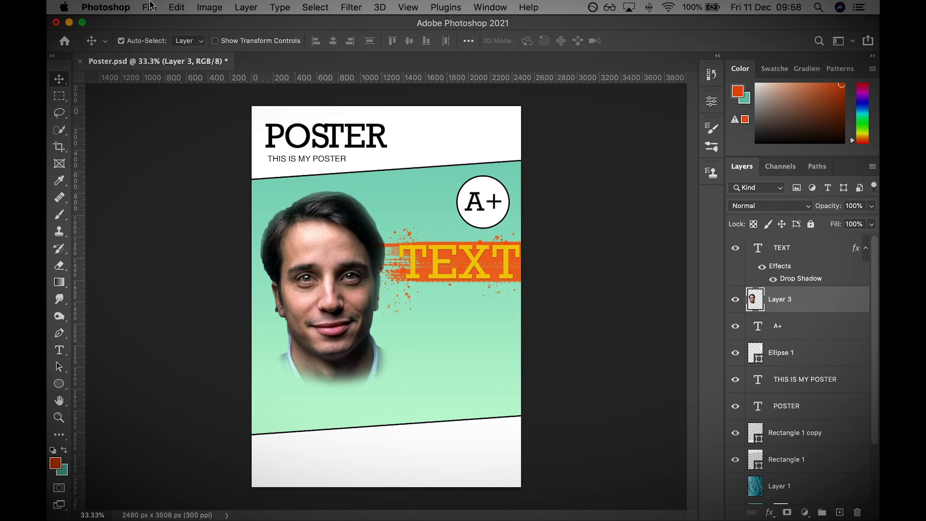
{"action": "left_click", "coordinate": [149, 7]}
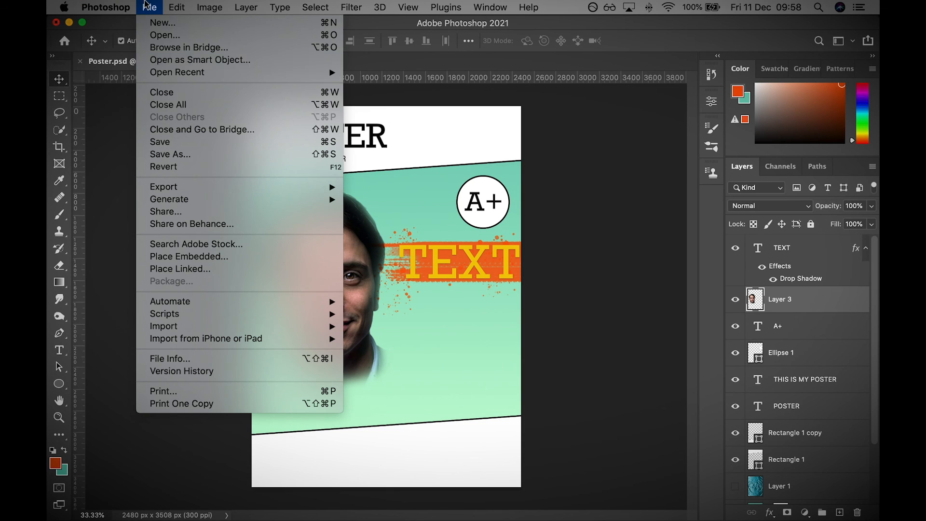
{"action": "left_click", "coordinate": [176, 155]}
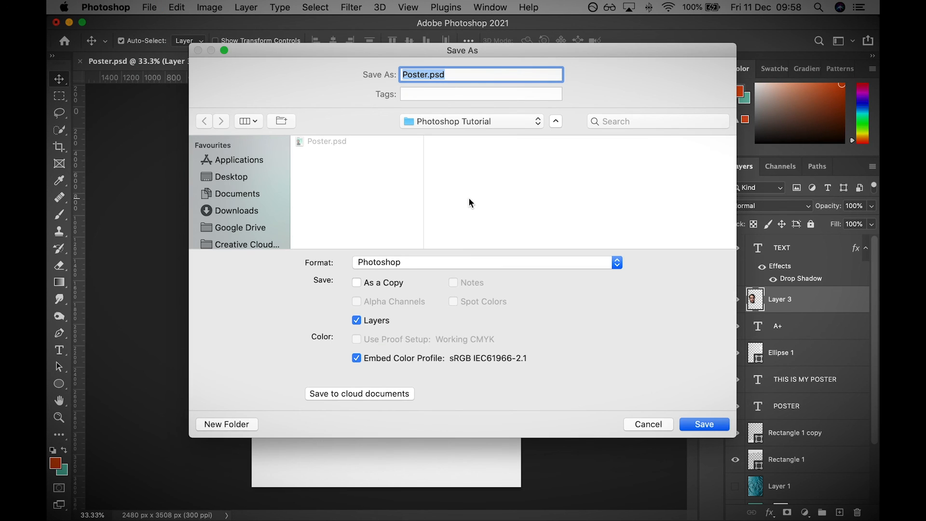
{"action": "left_click", "coordinate": [648, 424]}
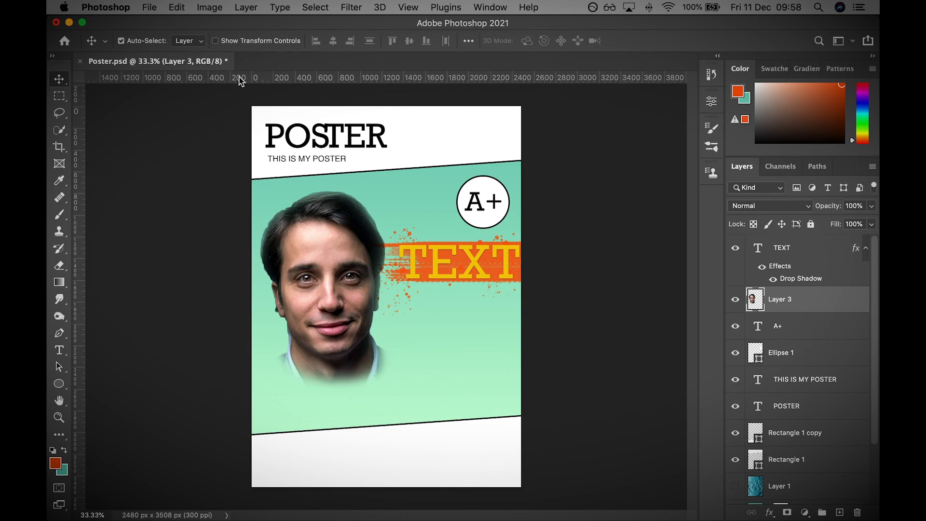
{"action": "left_click", "coordinate": [155, 9]}
{"action": "mouse_move", "coordinate": [193, 186]}
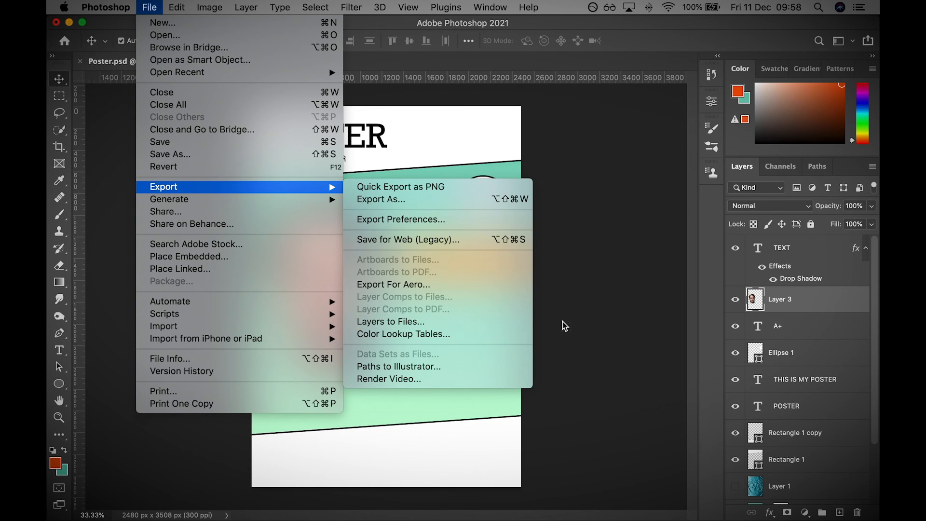
{"action": "left_click", "coordinate": [197, 42]}
Save the poster in JPEG format in the Photoshop Tutorial folder.
{"action": "left_click", "coordinate": [152, 8]}
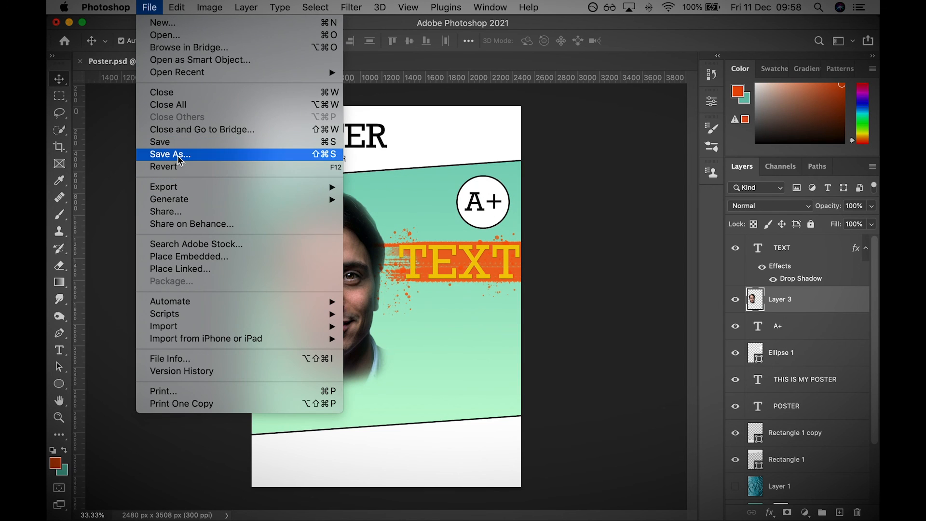
{"action": "left_click", "coordinate": [178, 155]}
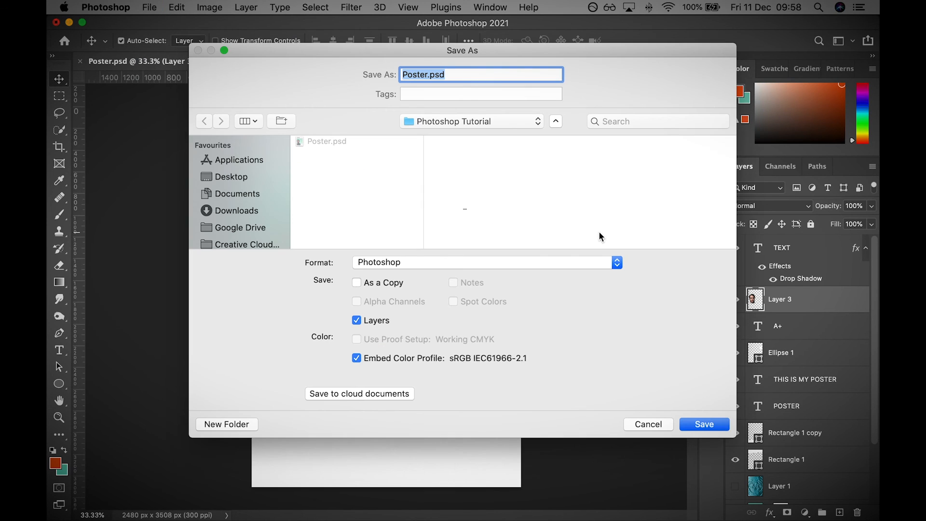
{"action": "left_click", "coordinate": [610, 264]}
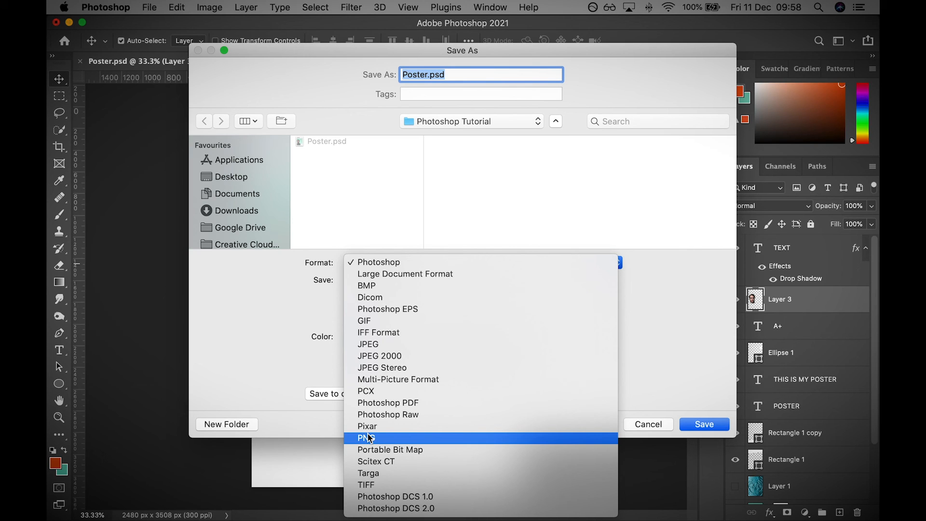
{"action": "left_click", "coordinate": [380, 344]}
{"action": "left_click", "coordinate": [704, 424]}
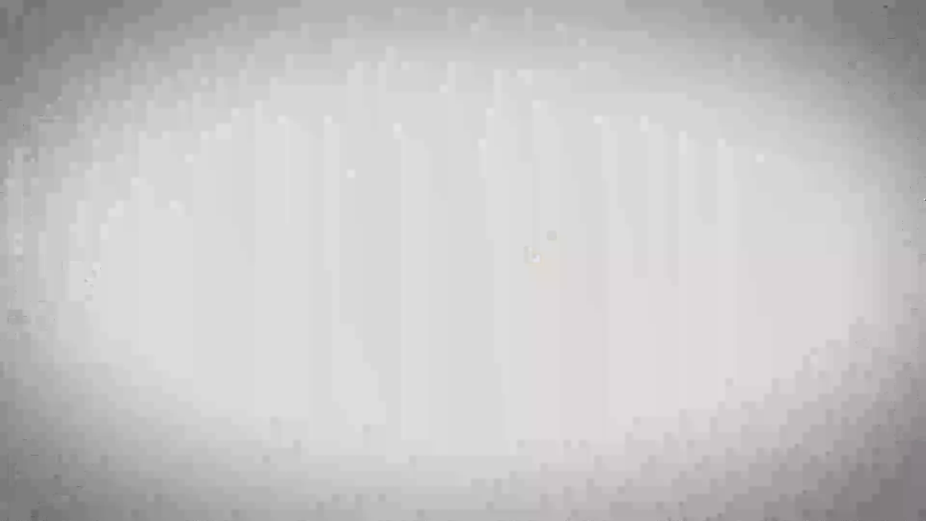